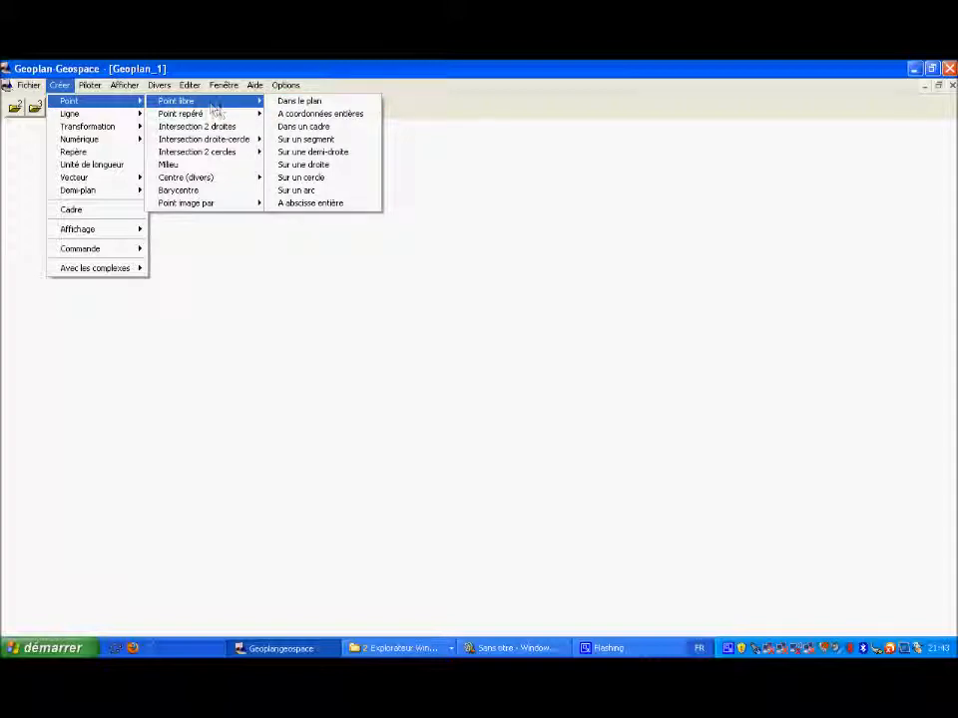
# Step: Create a point named A in the plane with abscissa 2 and ordinate 1
pyautogui.moveTo(221, 114)
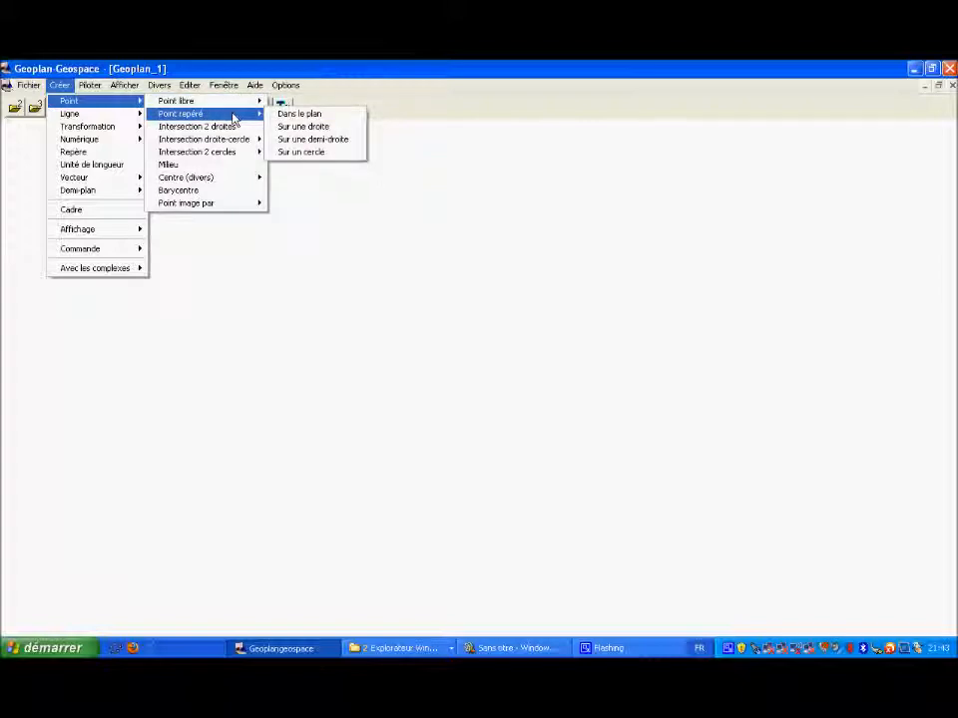
pyautogui.click(287, 117)
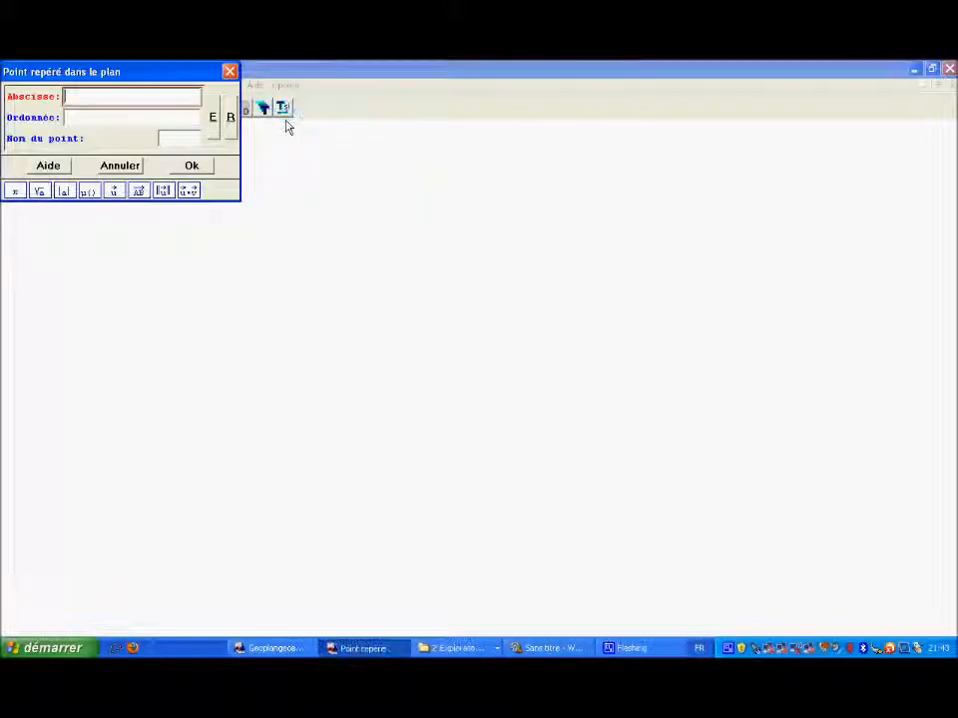
pyautogui.write('2')
pyautogui.click(101, 117)
pyautogui.write('1')
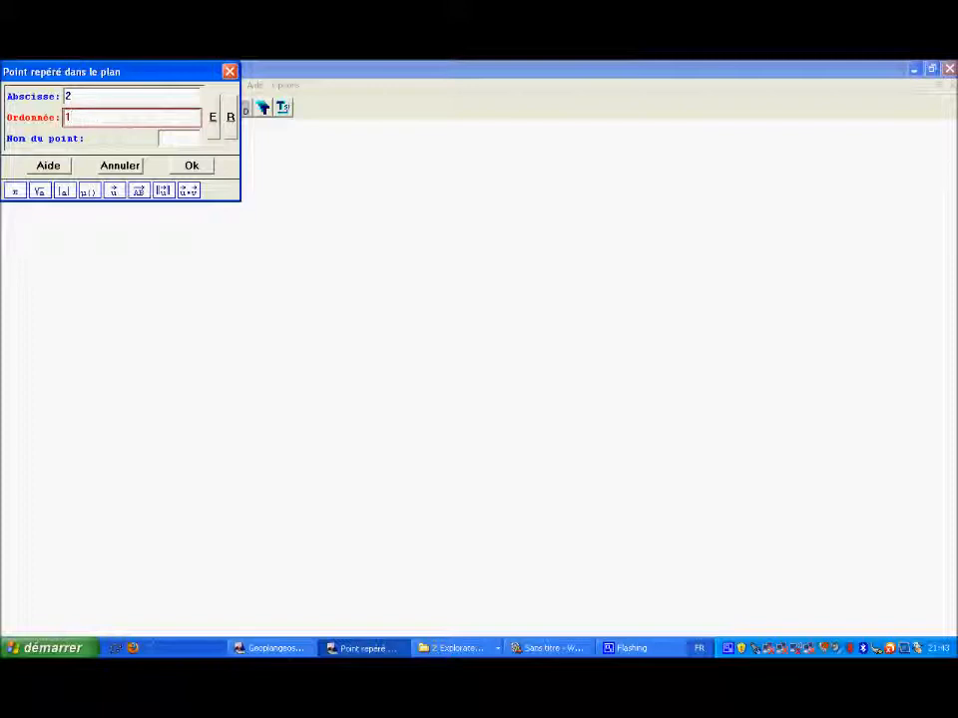
pyautogui.click(177, 138)
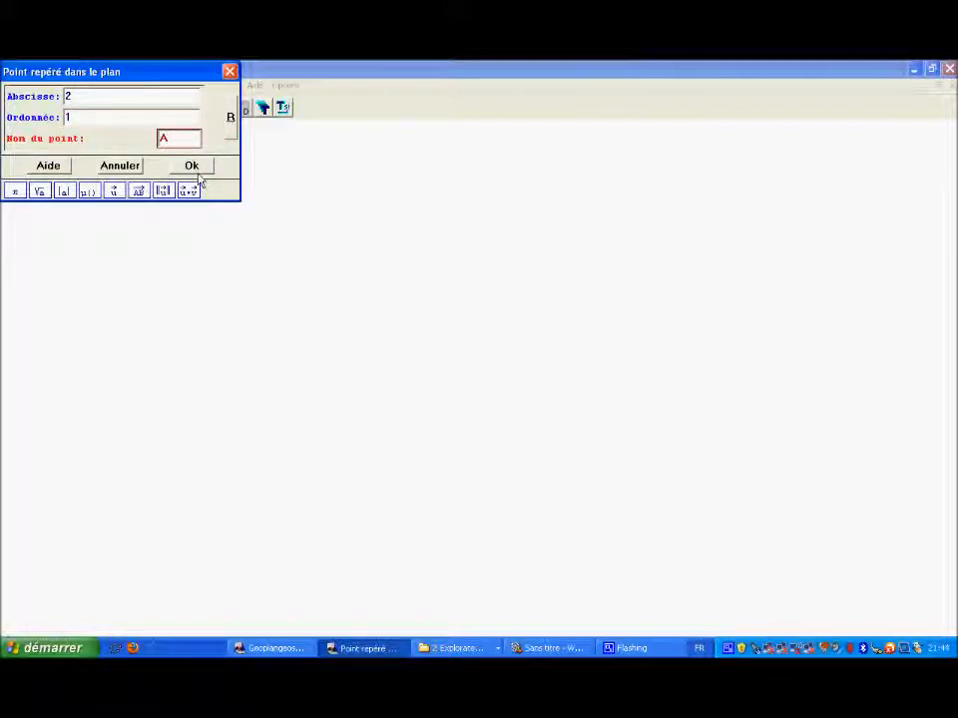
pyautogui.click(193, 167)
# Step: Create a second point in the plane named B with abscissa 3 and ordinate 0
pyautogui.click(230, 112)
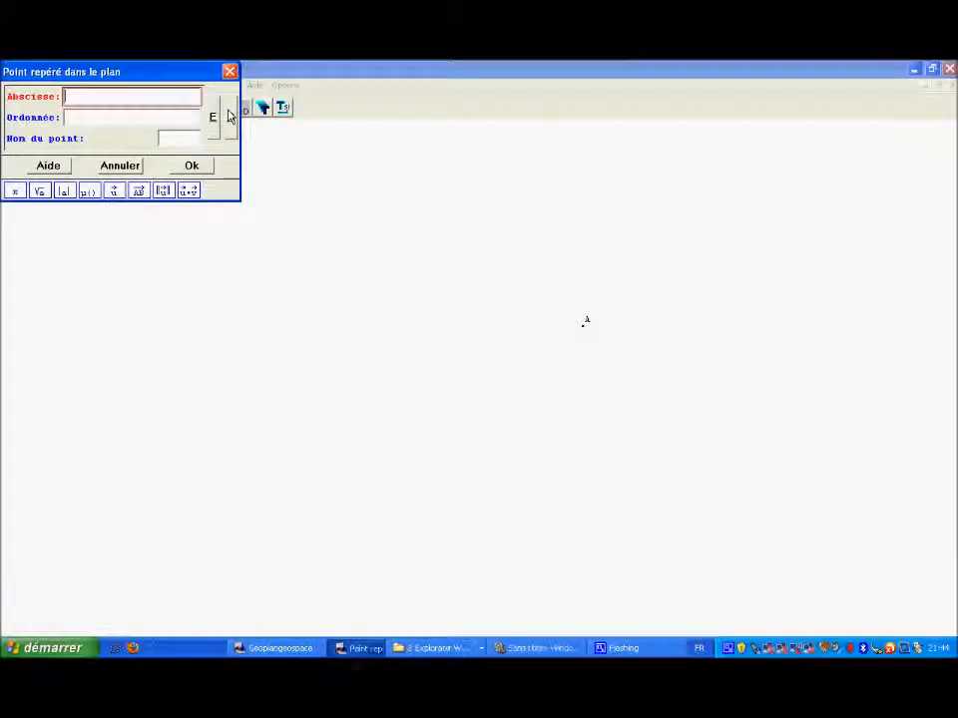
pyautogui.write('3')
pyautogui.click(101, 115)
pyautogui.click(181, 139)
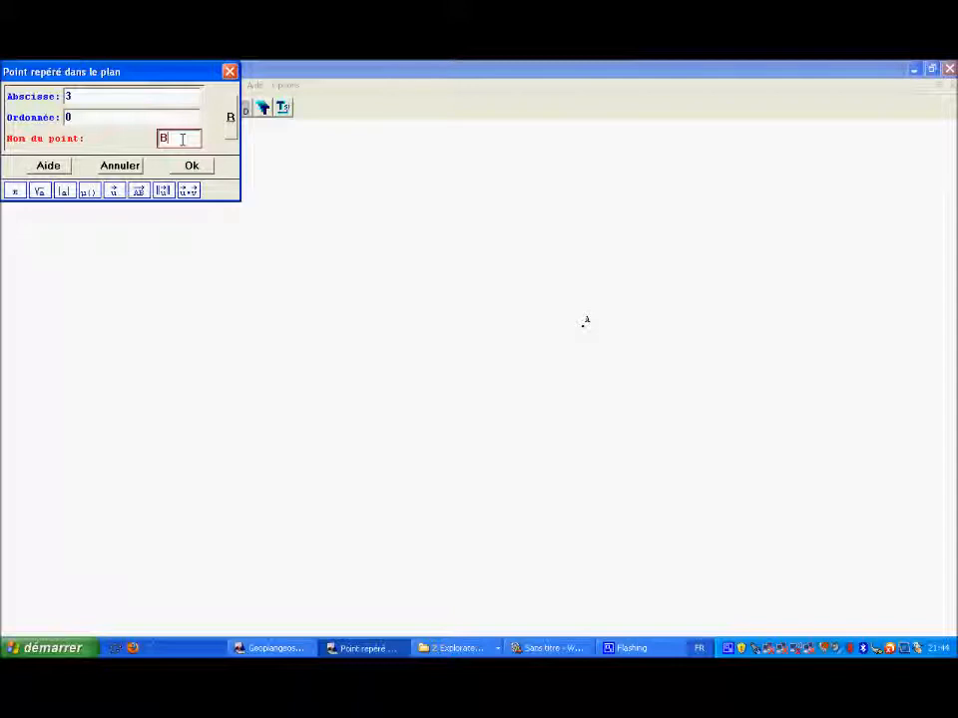
pyautogui.click(192, 166)
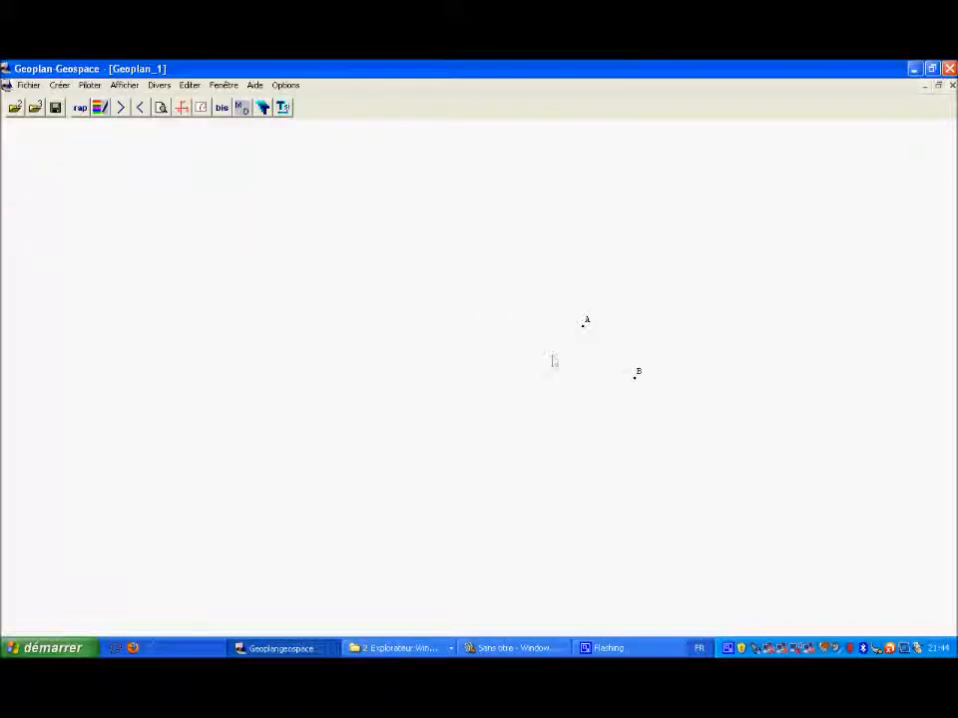
# Step: Display the coordinate axes and create segment AB defined by its two endpoints
pyautogui.click(182, 110)
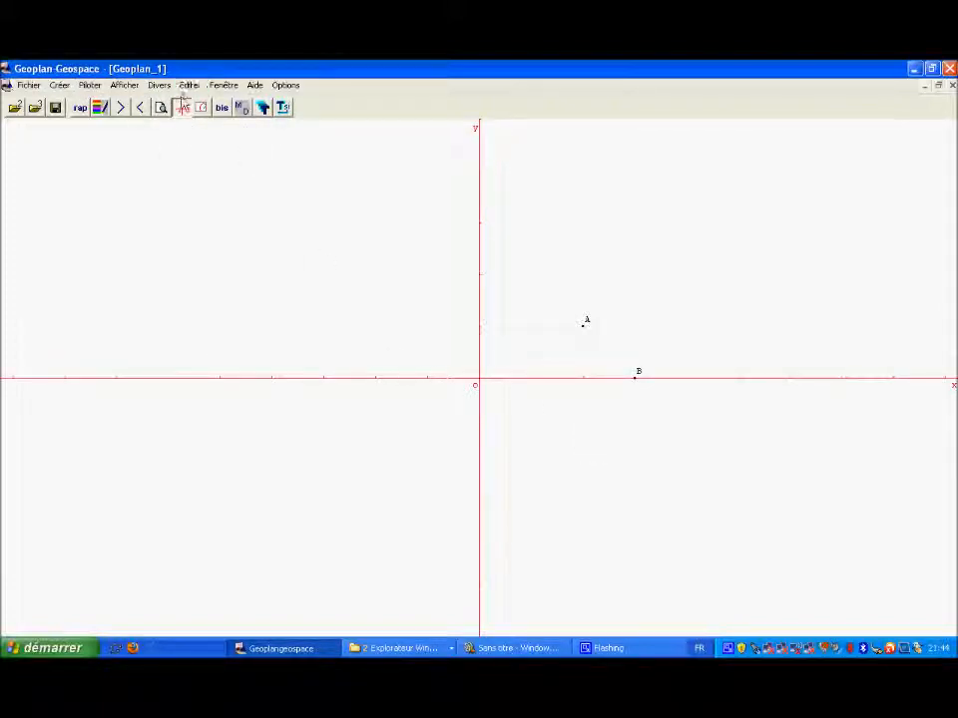
pyautogui.click(60, 88)
pyautogui.moveTo(86, 126)
pyautogui.moveTo(111, 116)
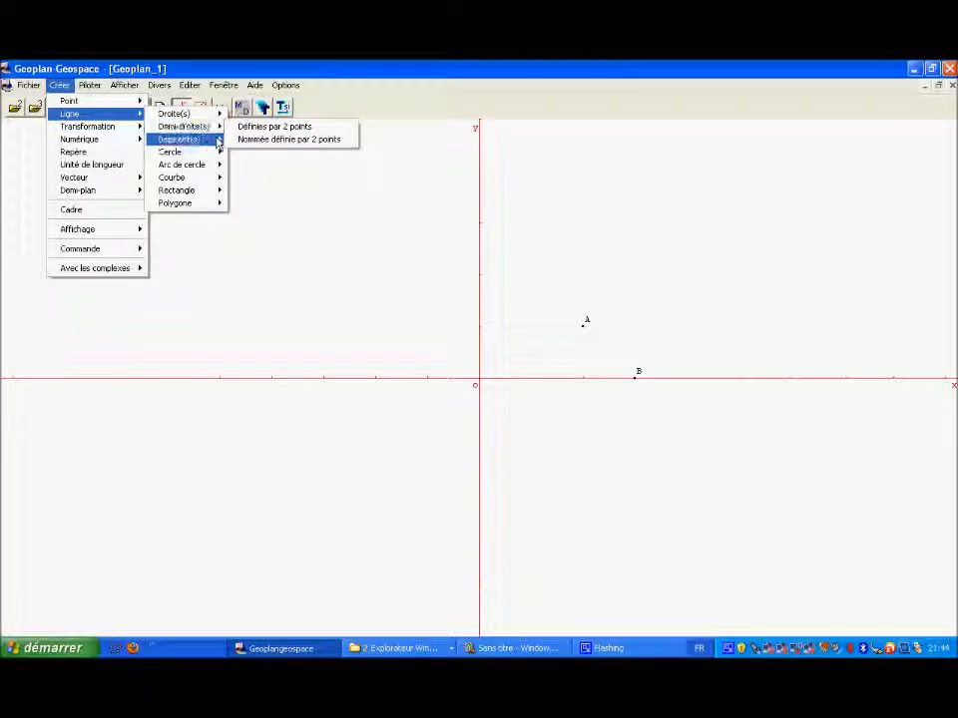
pyautogui.click(249, 148)
pyautogui.write('AB')
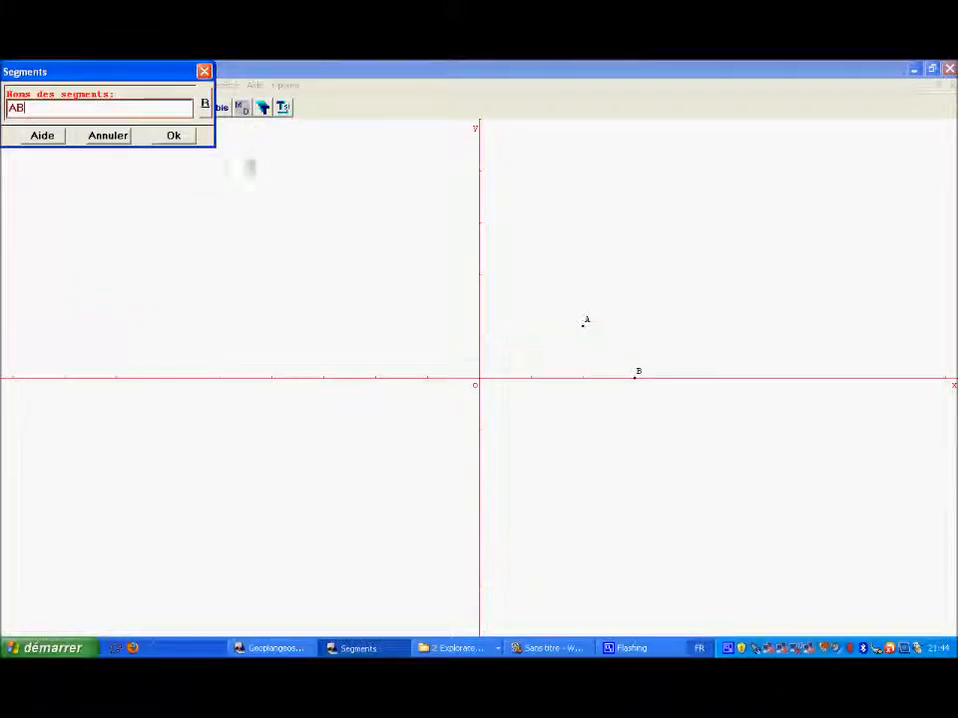
pyautogui.click(181, 136)
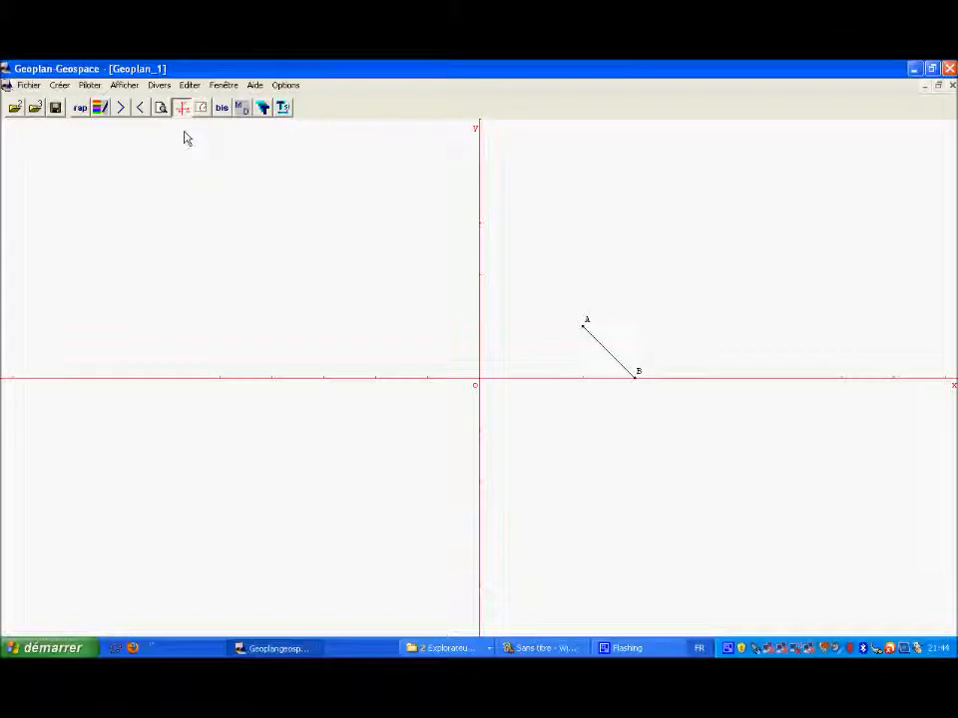
# Step: Create a point named C in the plane with abscissa 4 and ordinate 3
pyautogui.click(61, 86)
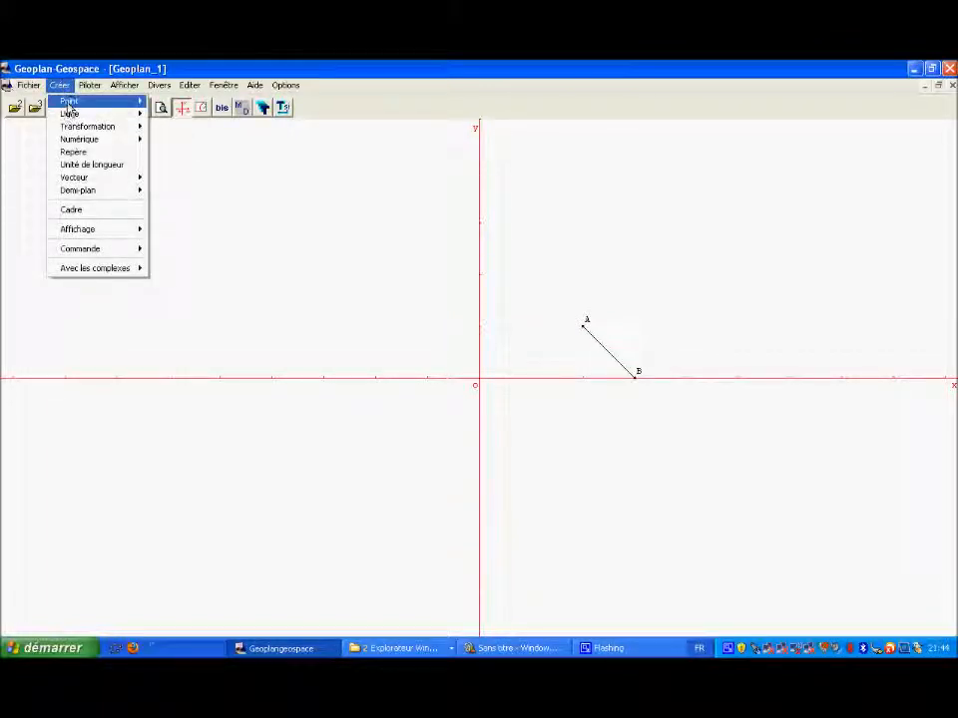
pyautogui.moveTo(68, 104)
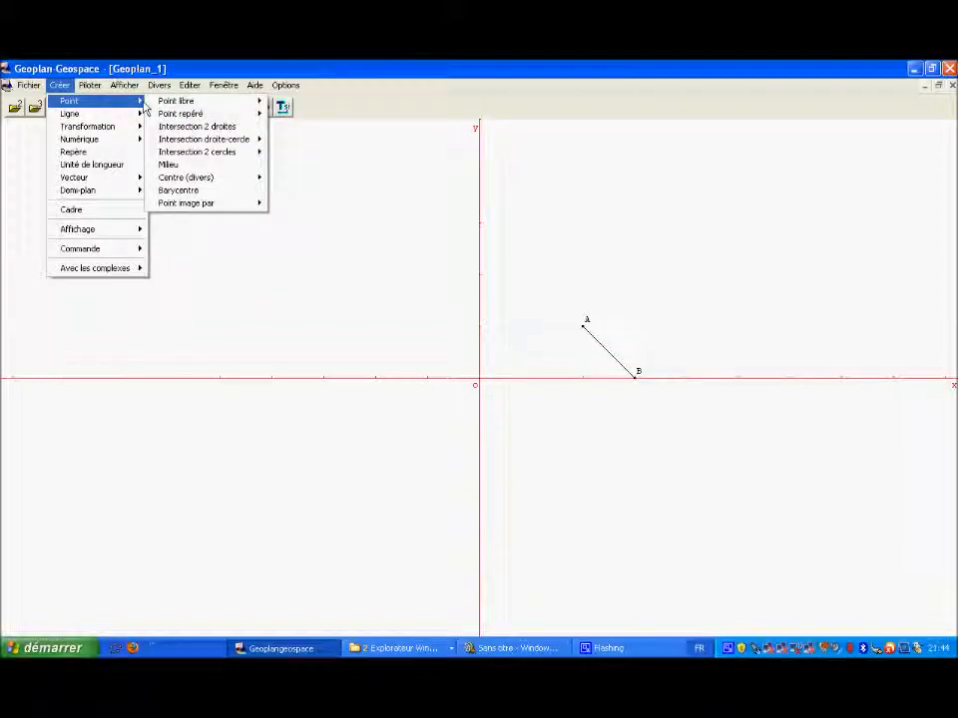
pyautogui.moveTo(206, 114)
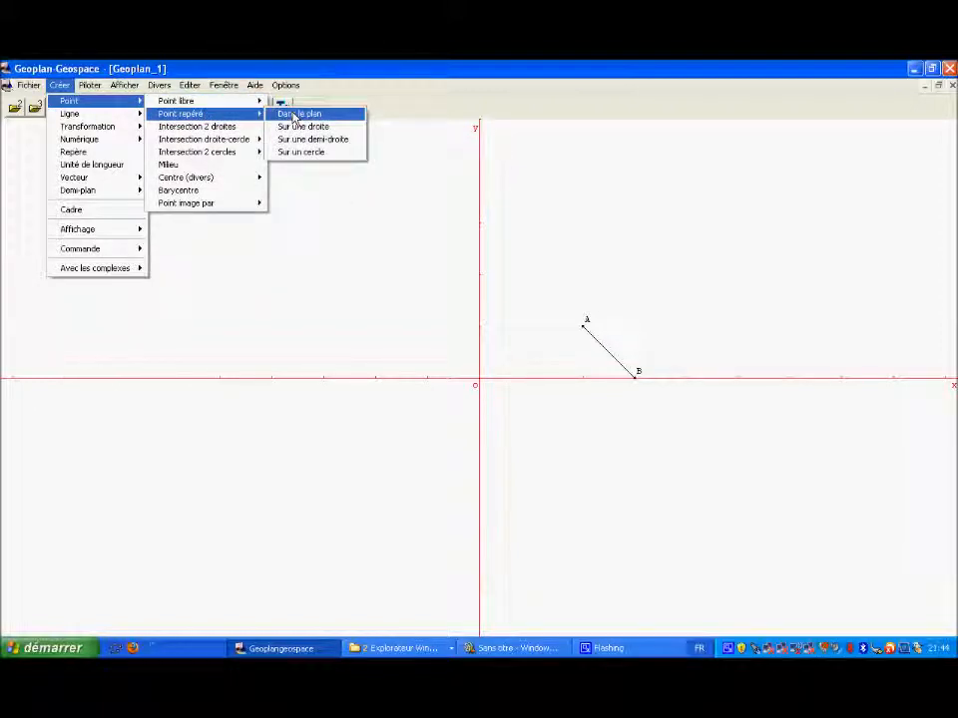
pyautogui.click(295, 116)
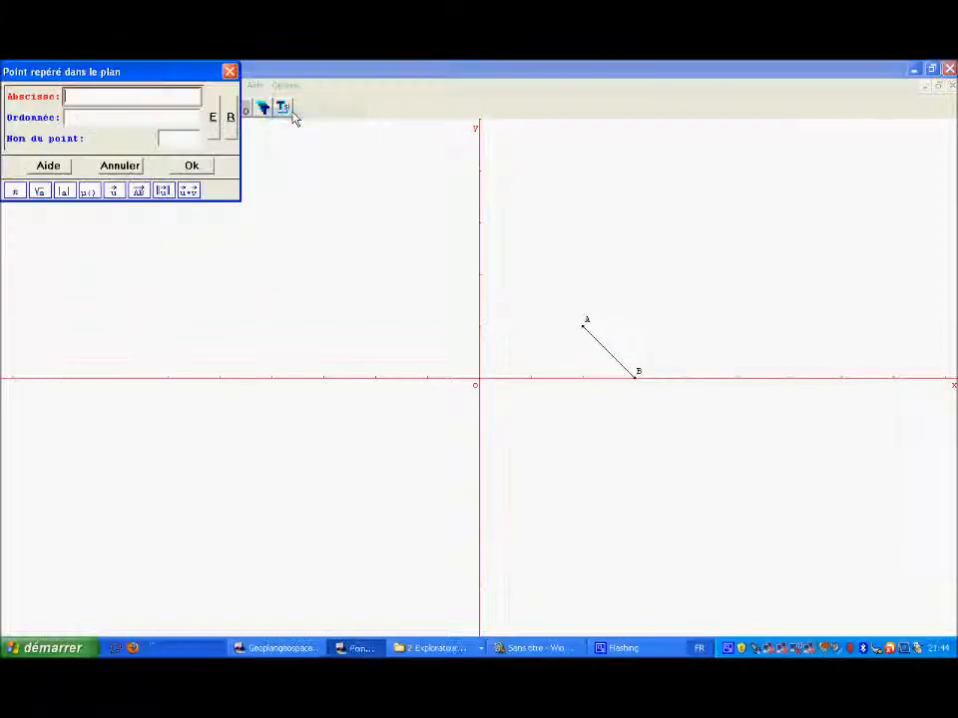
pyautogui.click(170, 138)
pyautogui.write('C')
pyautogui.click(128, 95)
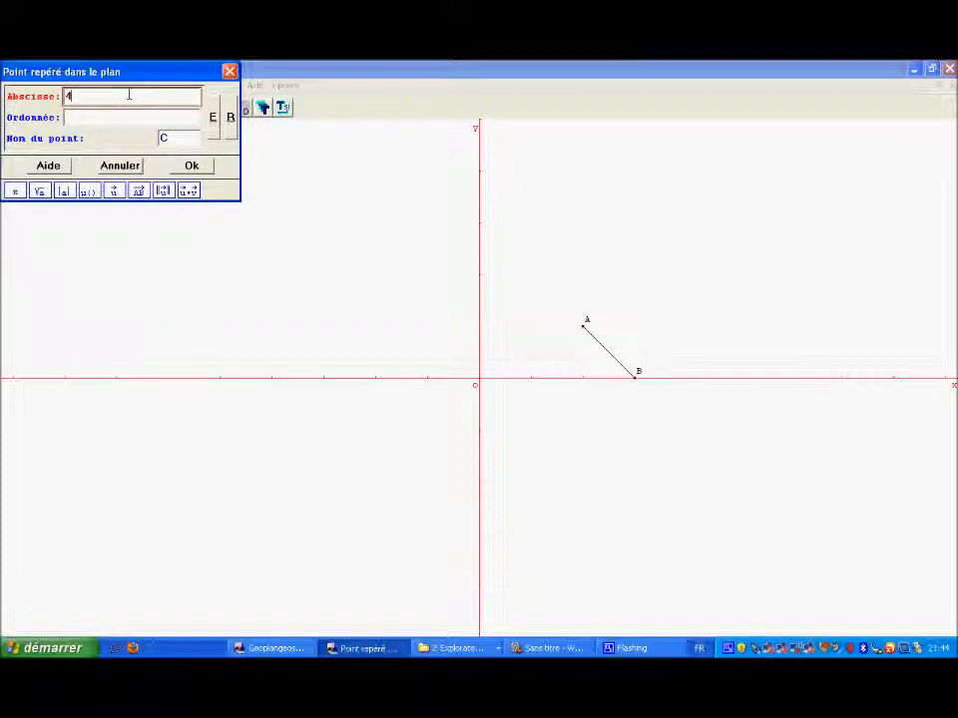
pyautogui.click(133, 113)
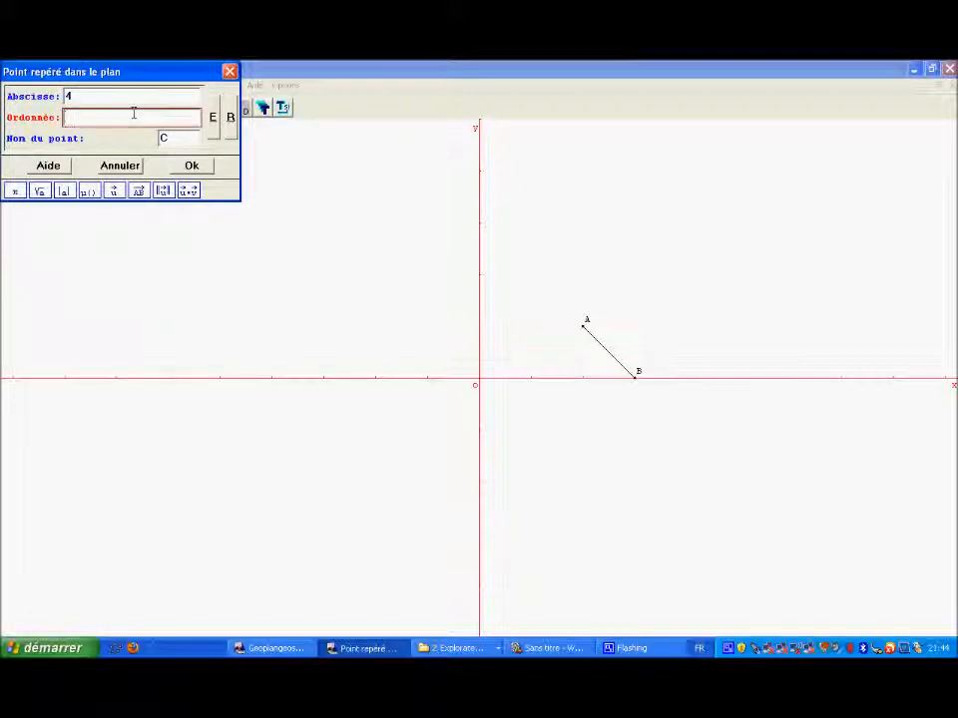
pyautogui.click(186, 174)
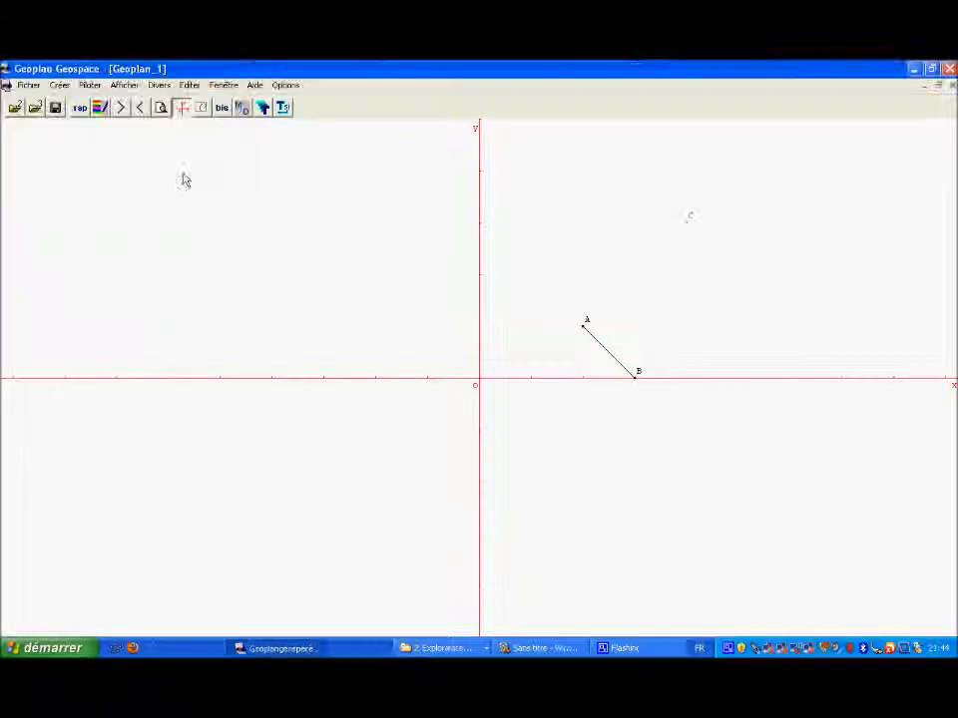
# Step: Create a line named d passing through point C and parallel to line AB
pyautogui.click(58, 88)
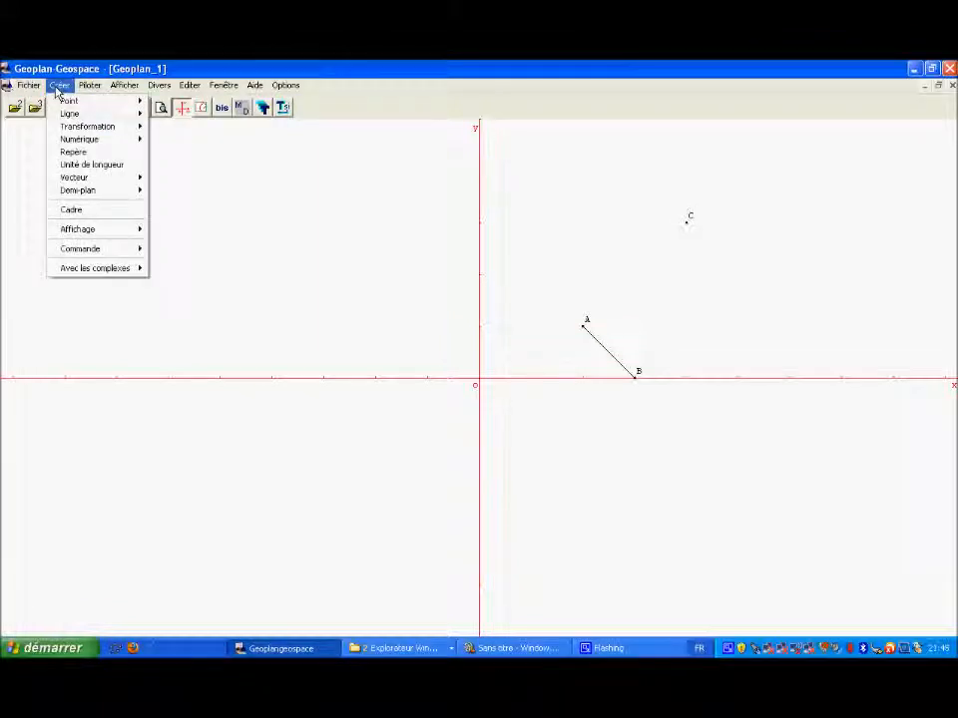
pyautogui.moveTo(85, 114)
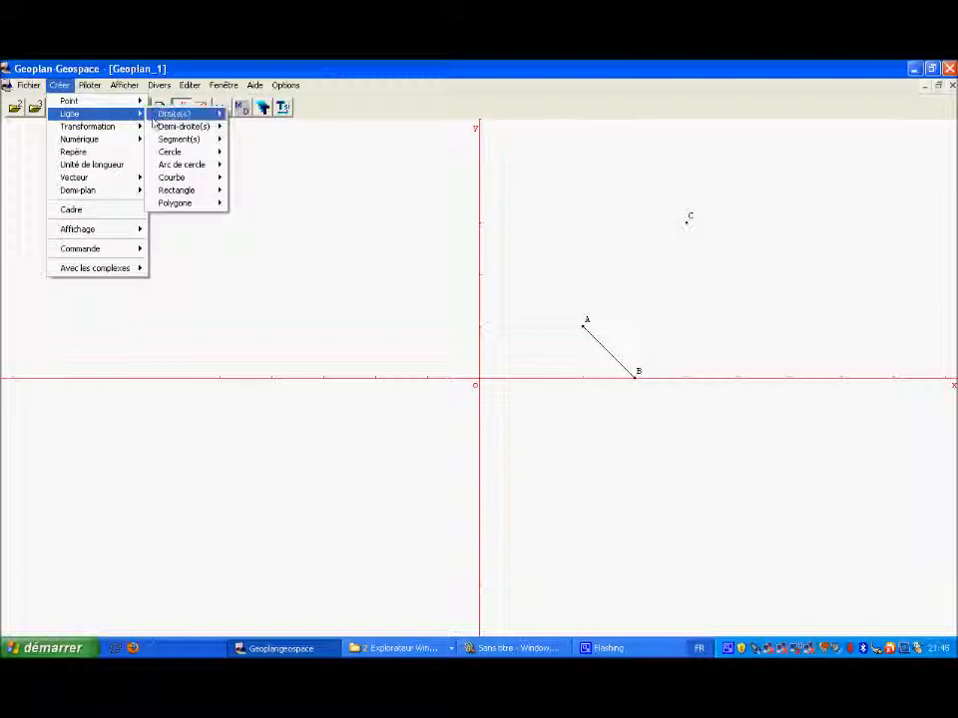
pyautogui.moveTo(199, 113)
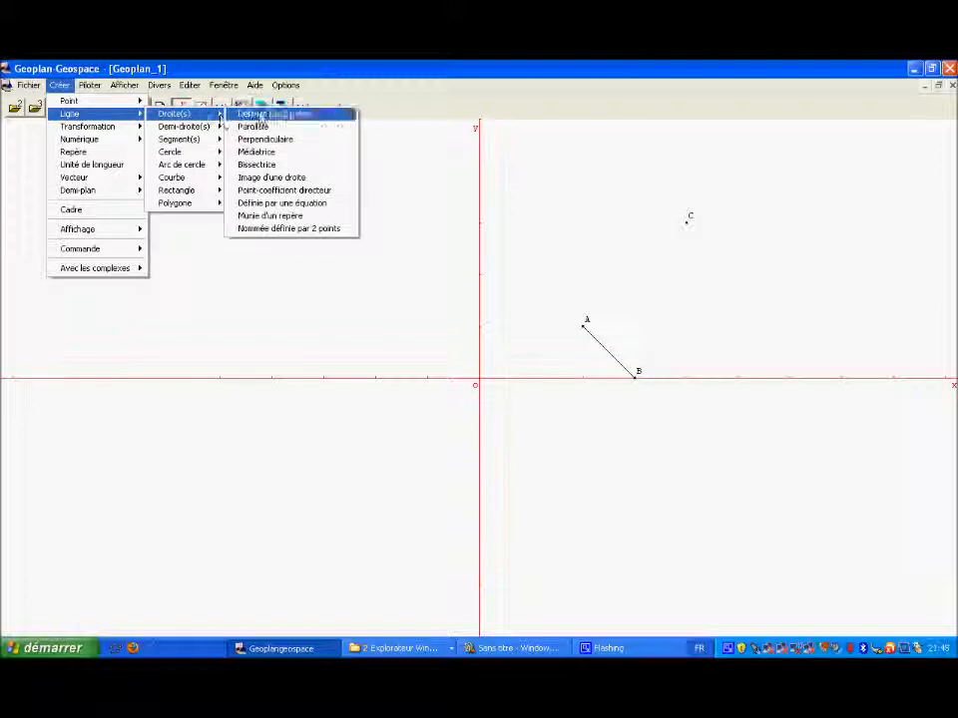
pyautogui.click(265, 127)
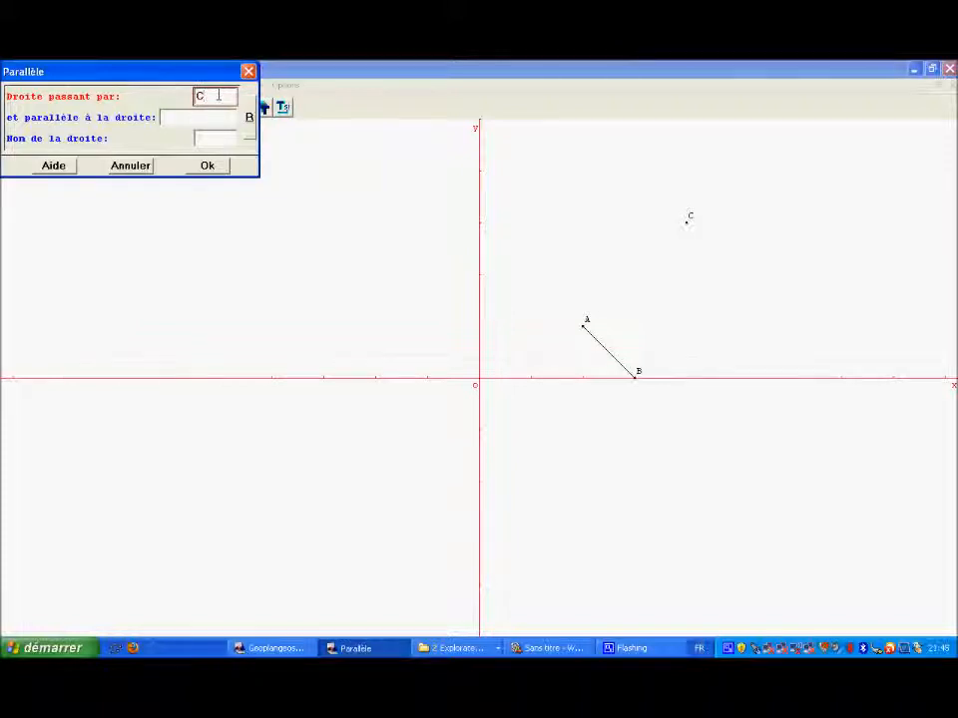
pyautogui.click(212, 117)
pyautogui.write('AB')
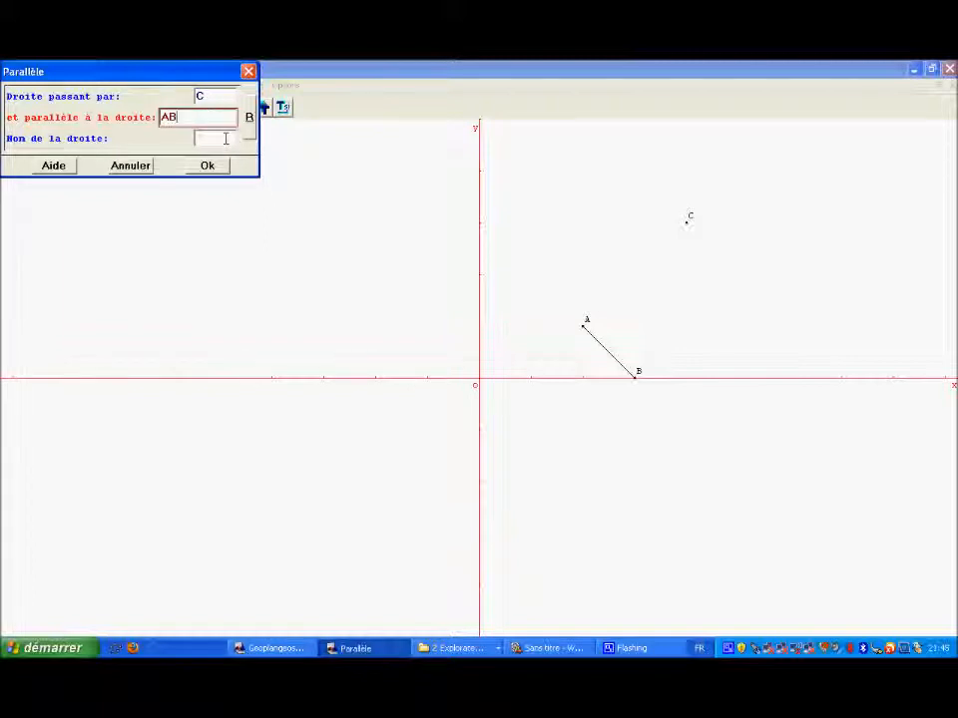
pyautogui.click(226, 139)
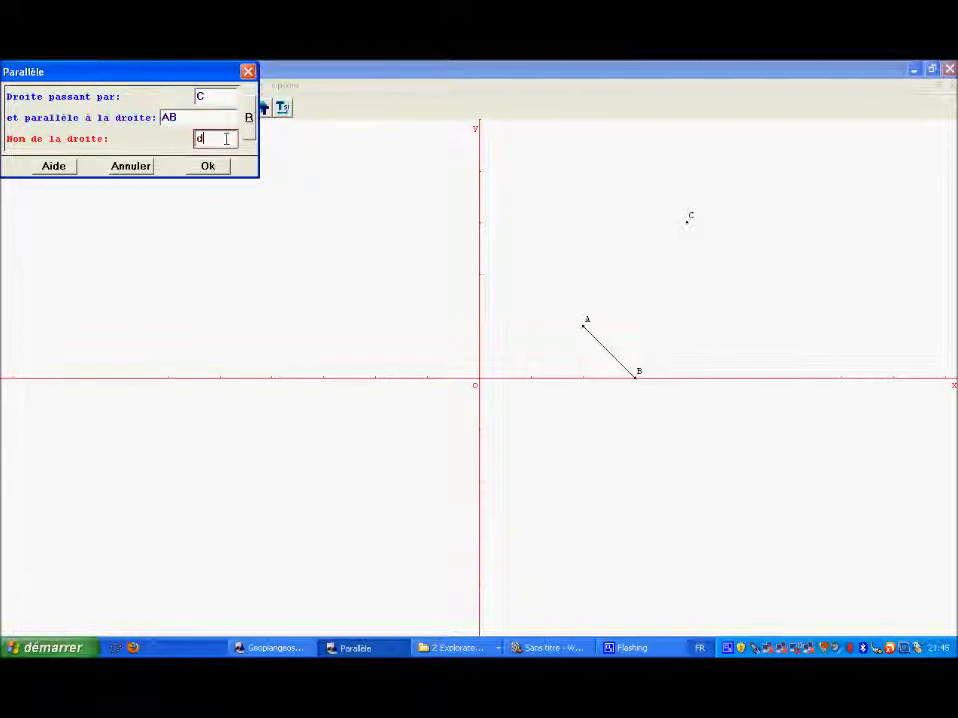
pyautogui.click(212, 166)
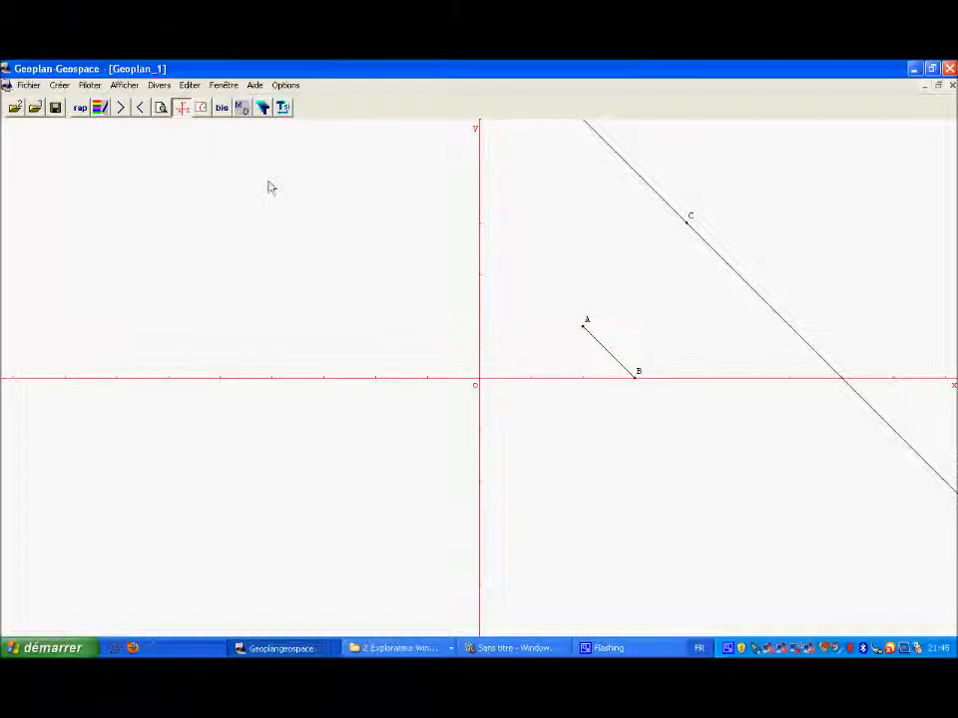
# Step: Create segment AC defined by its two endpoints
pyautogui.click(60, 86)
pyautogui.moveTo(68, 100)
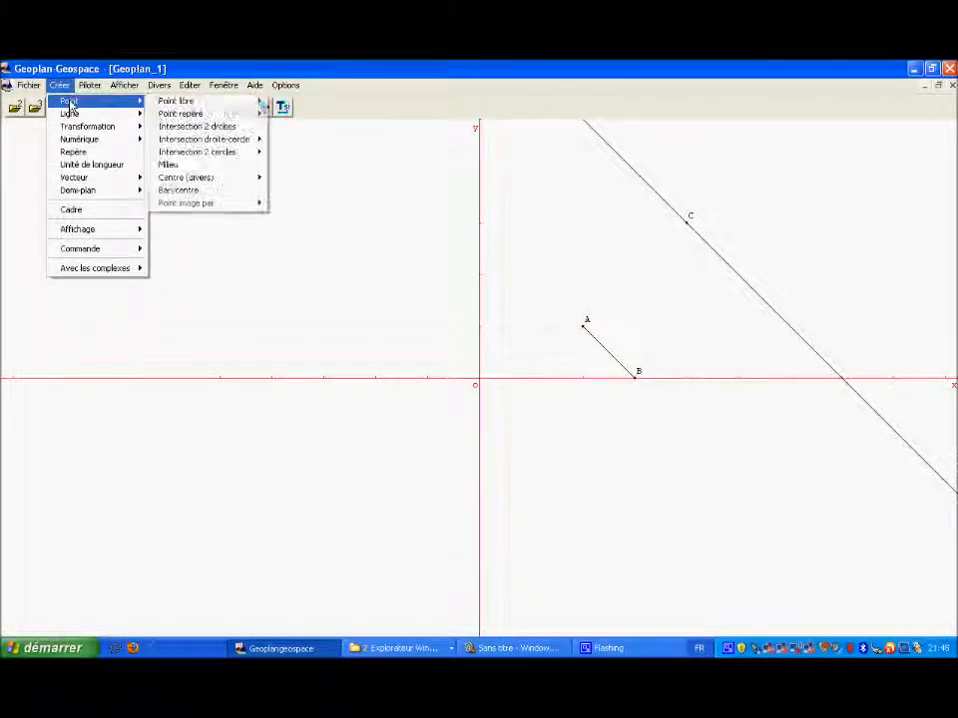
pyautogui.moveTo(128, 116)
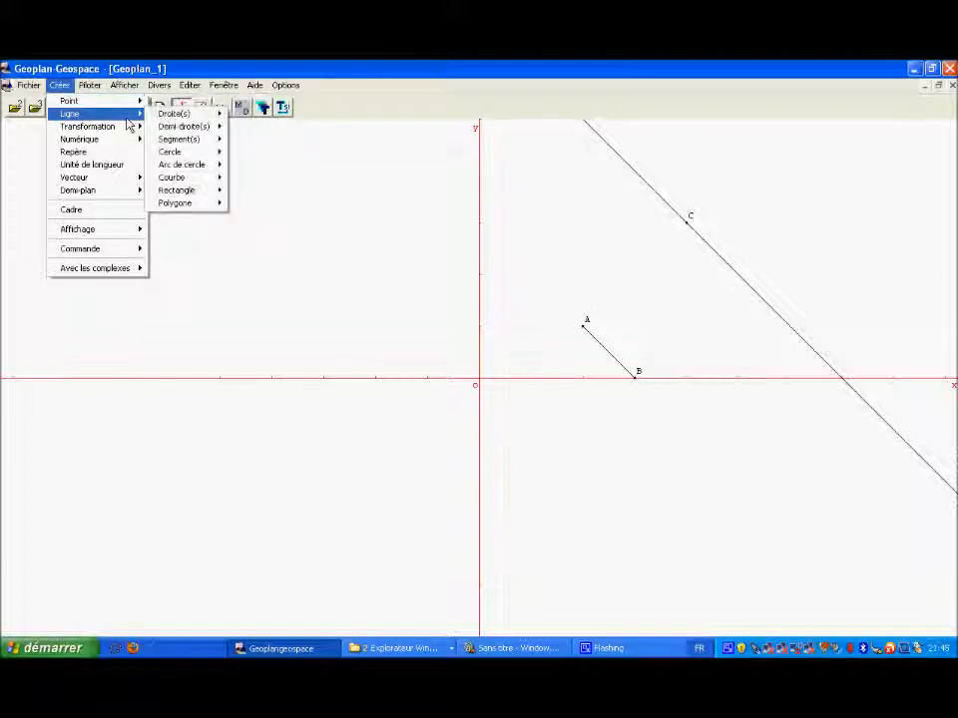
pyautogui.moveTo(211, 150)
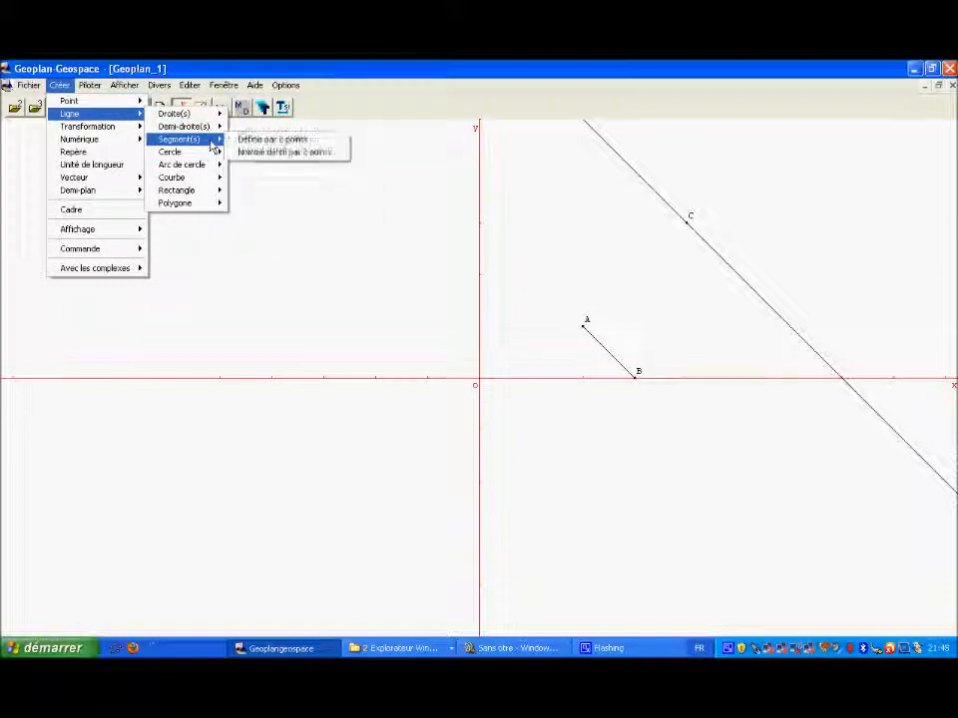
pyautogui.click(243, 140)
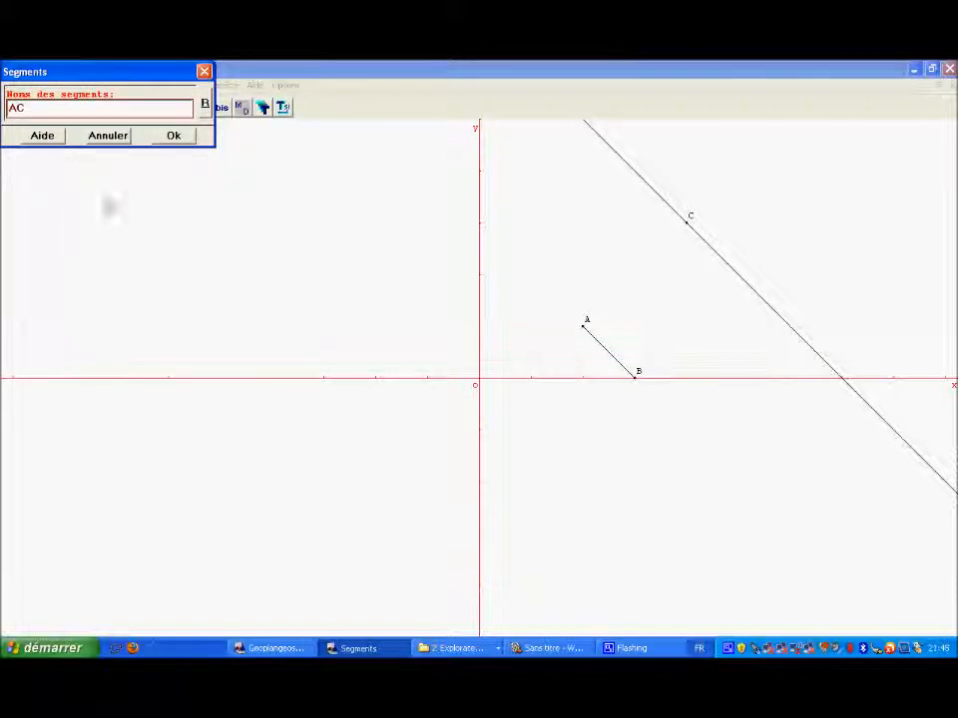
pyautogui.click(176, 136)
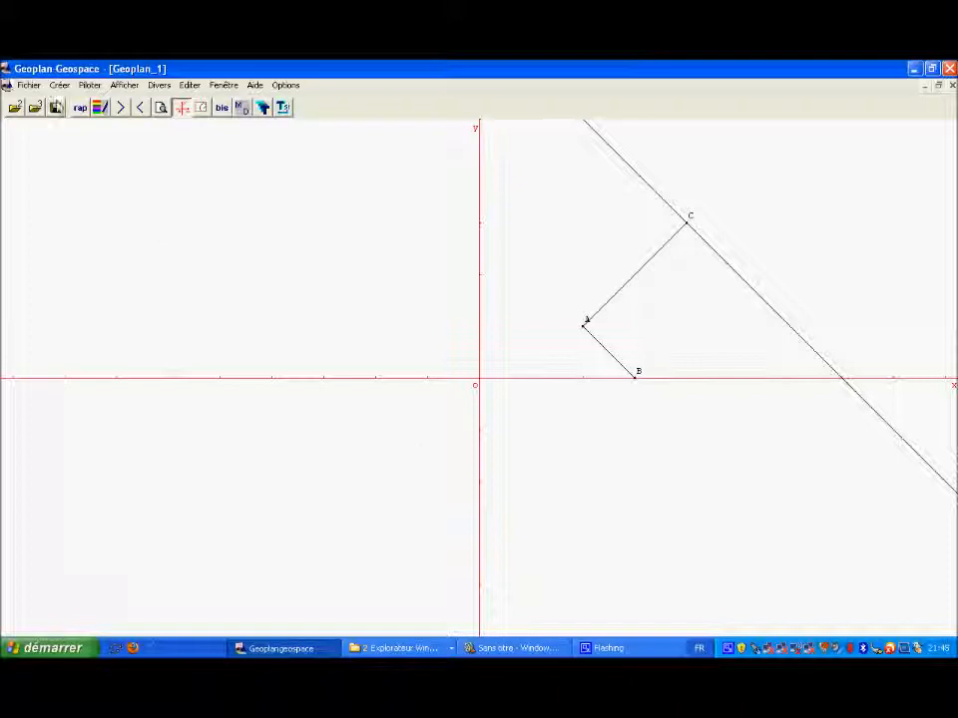
# Step: Create a line named d' passing through point B and parallel to line AC
pyautogui.click(59, 86)
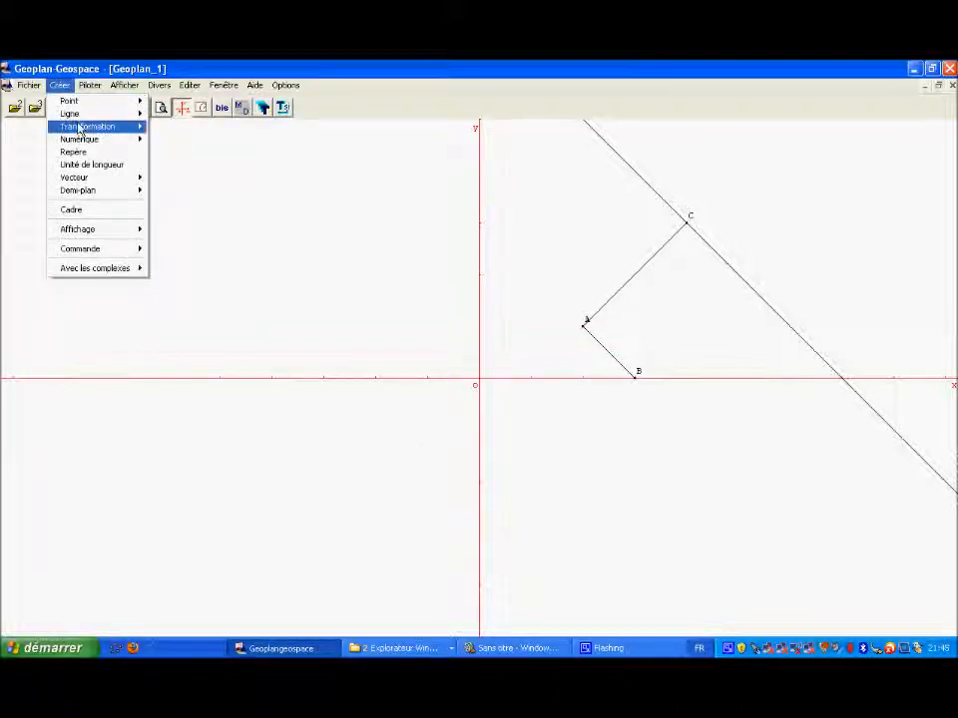
pyautogui.moveTo(75, 114)
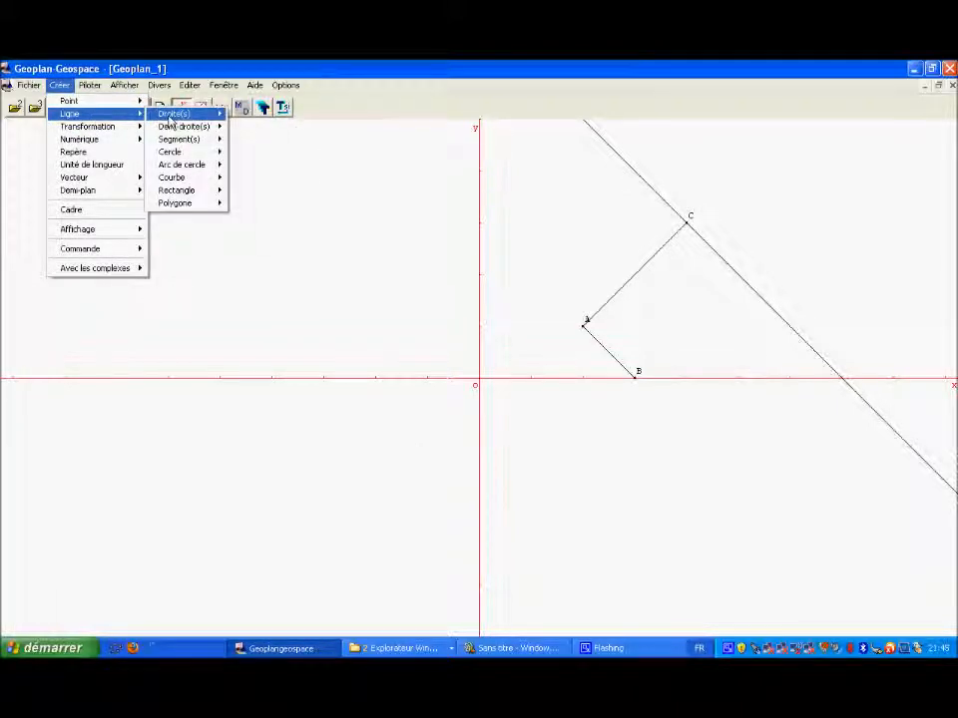
pyautogui.moveTo(184, 115)
pyautogui.click(255, 128)
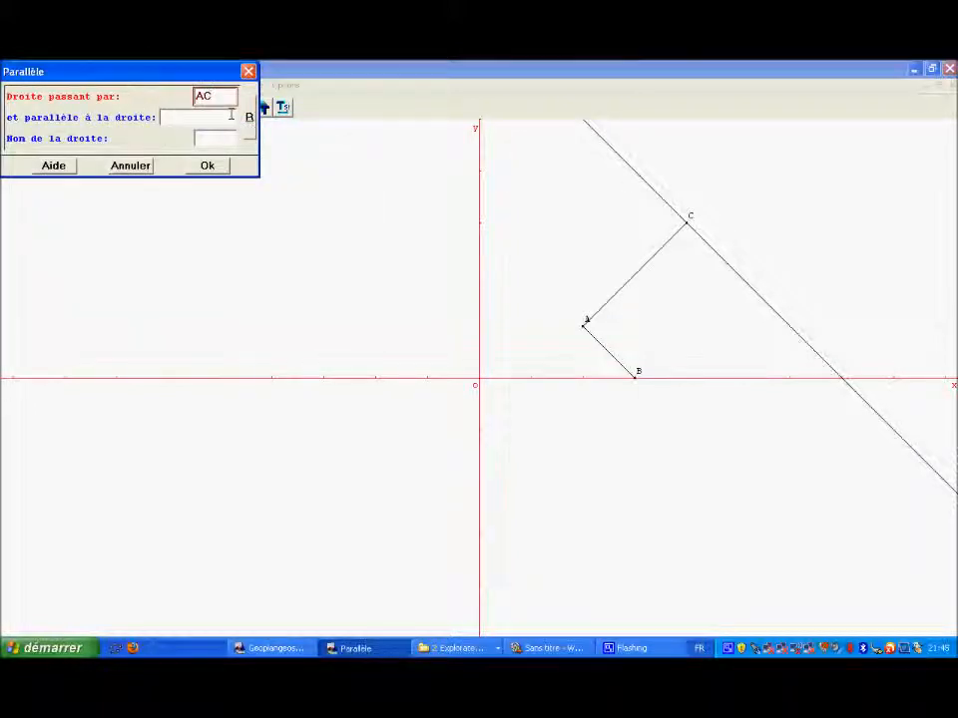
pyautogui.click(197, 119)
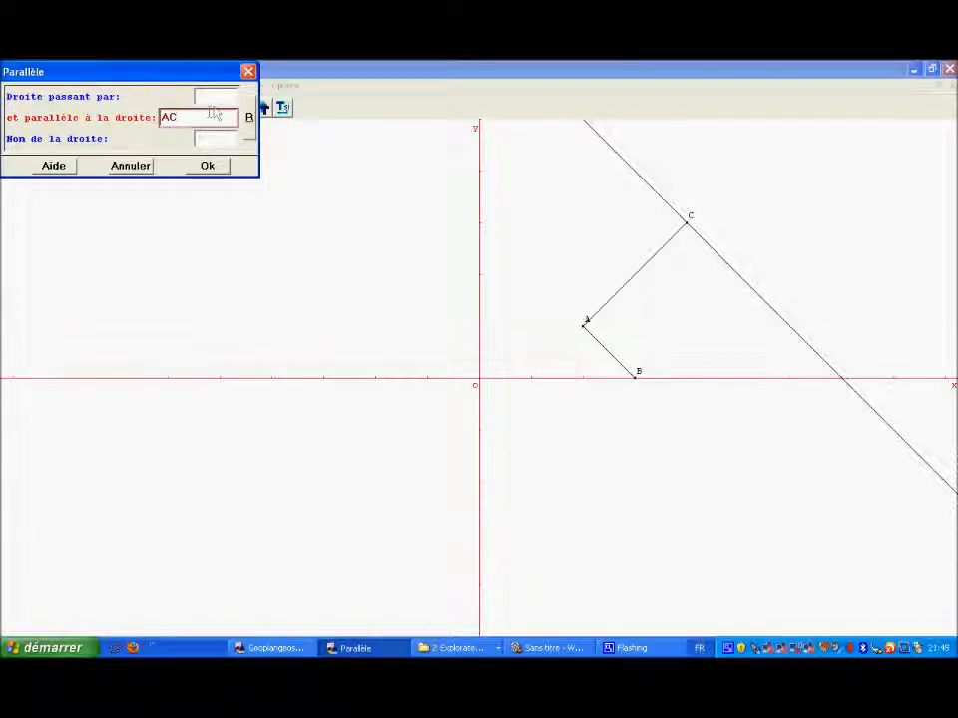
pyautogui.click(214, 98)
pyautogui.write('B')
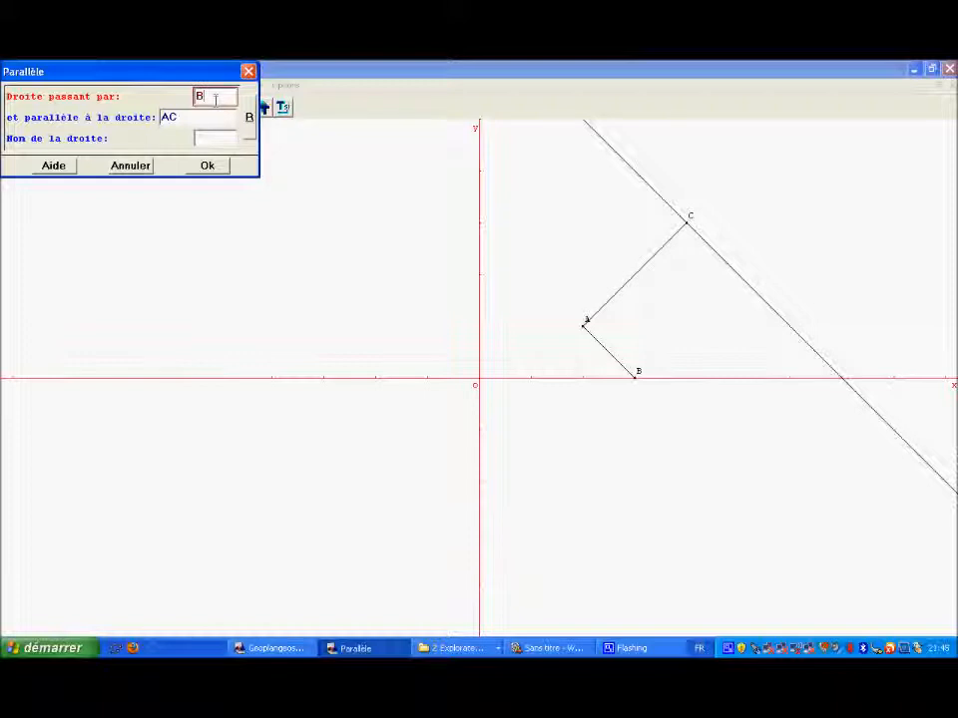
pyautogui.click(225, 138)
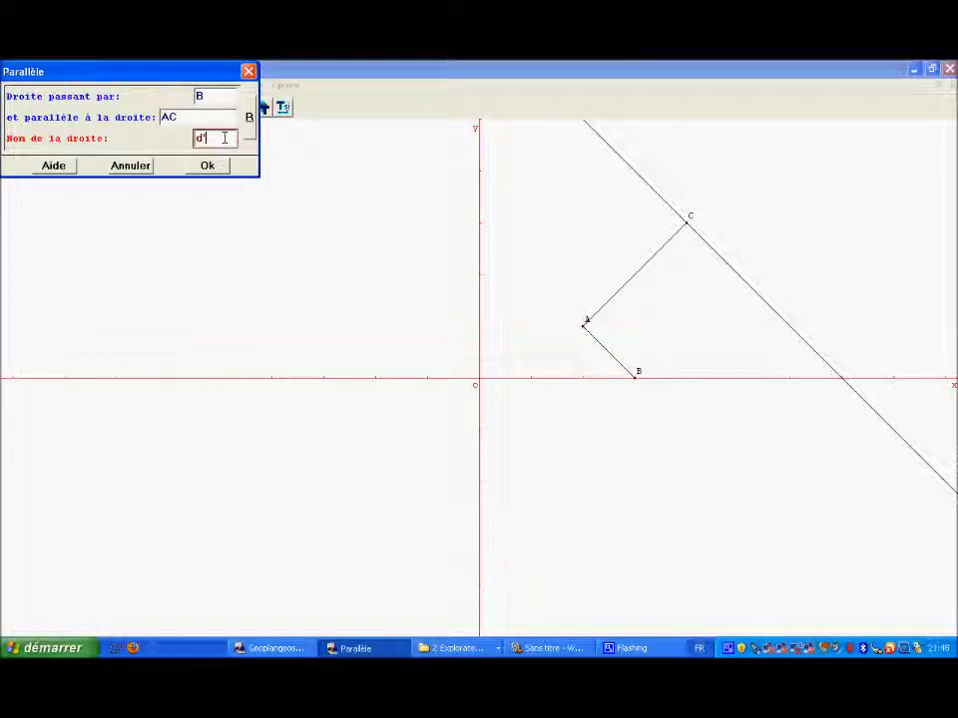
pyautogui.click(209, 166)
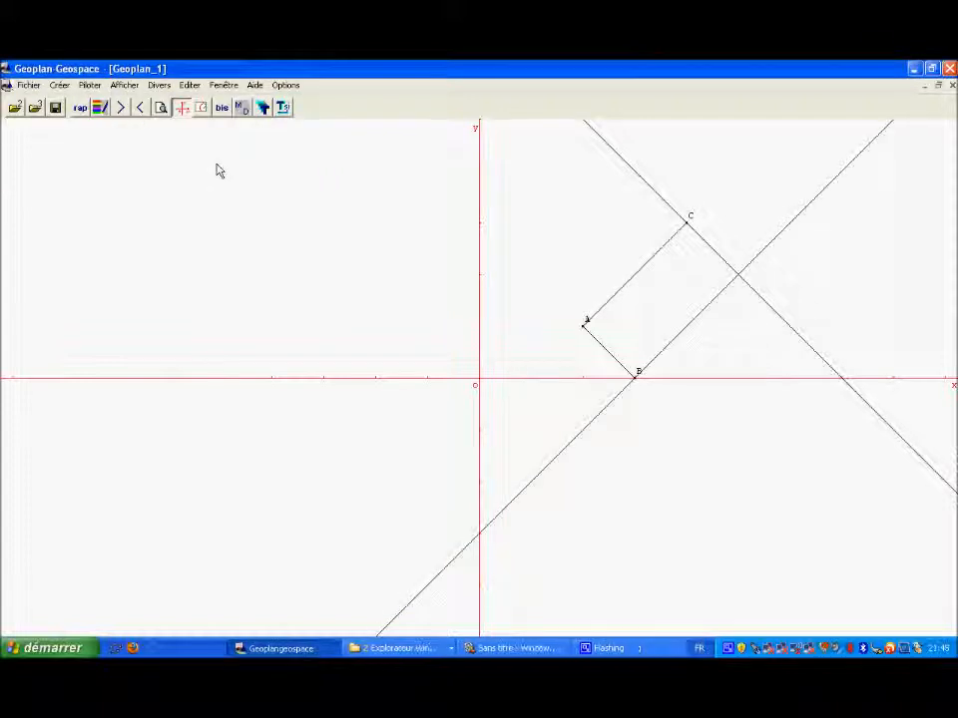
# Step: Create point D as the intersection of lines d and d'
pyautogui.click(62, 87)
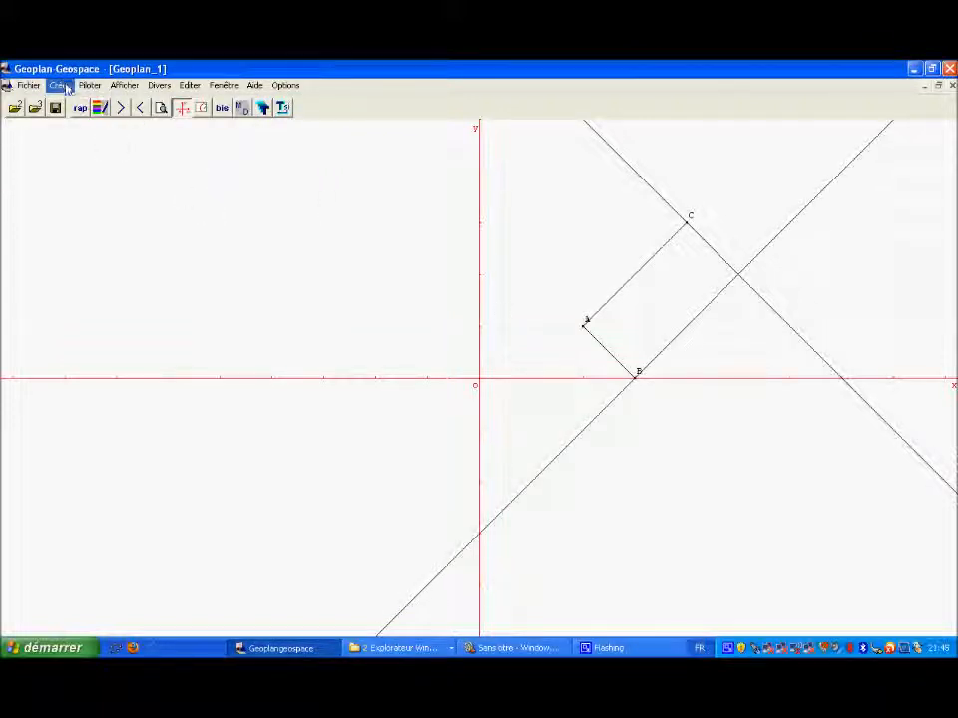
pyautogui.moveTo(90, 102)
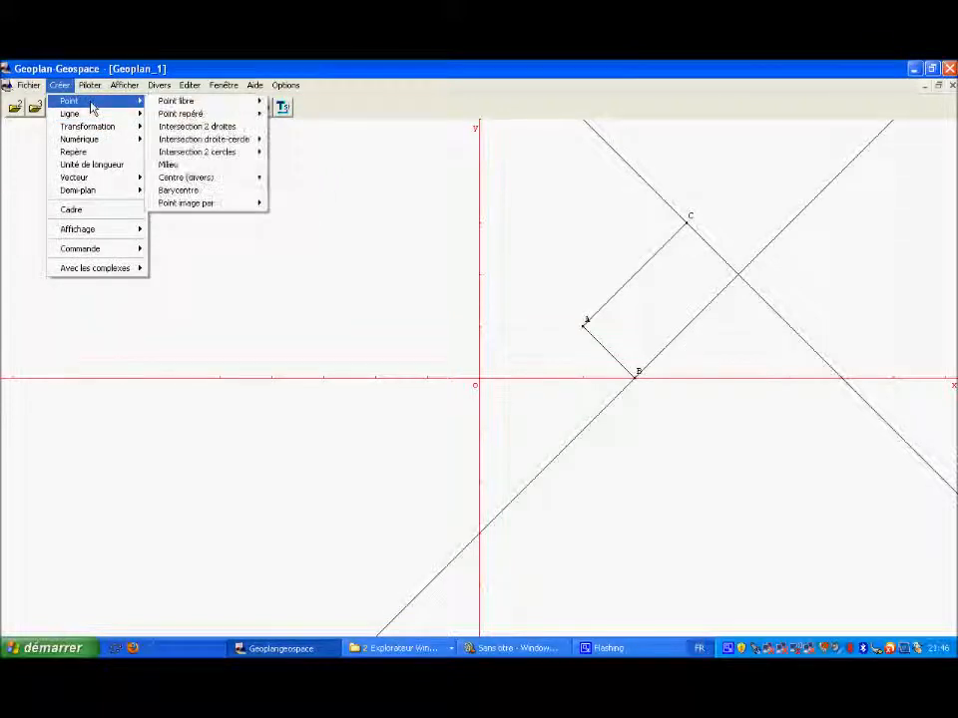
pyautogui.click(196, 127)
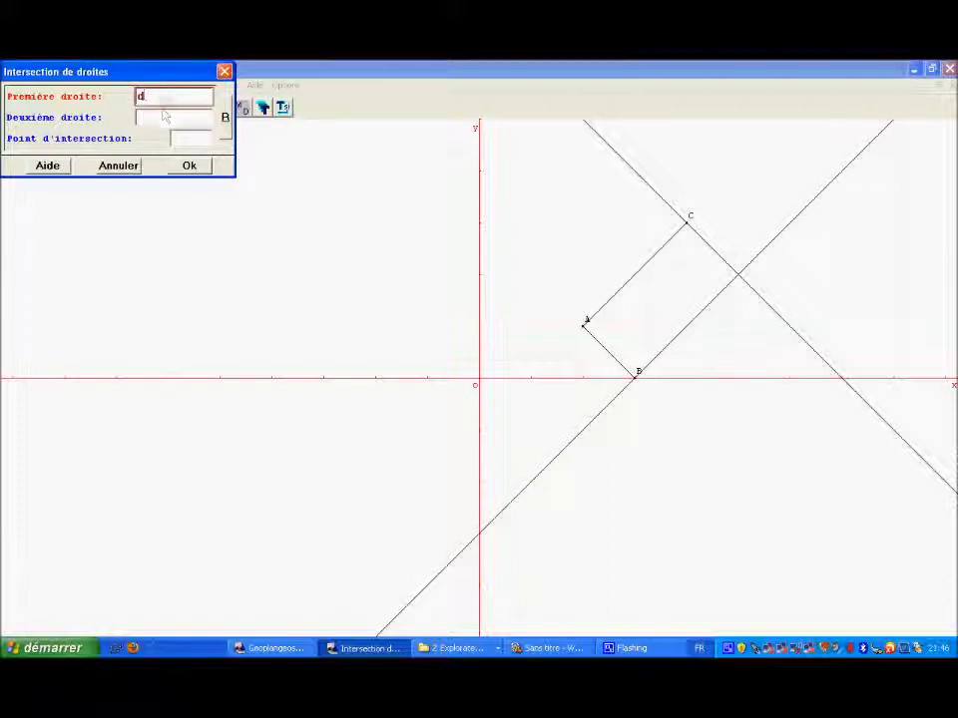
pyautogui.click(165, 117)
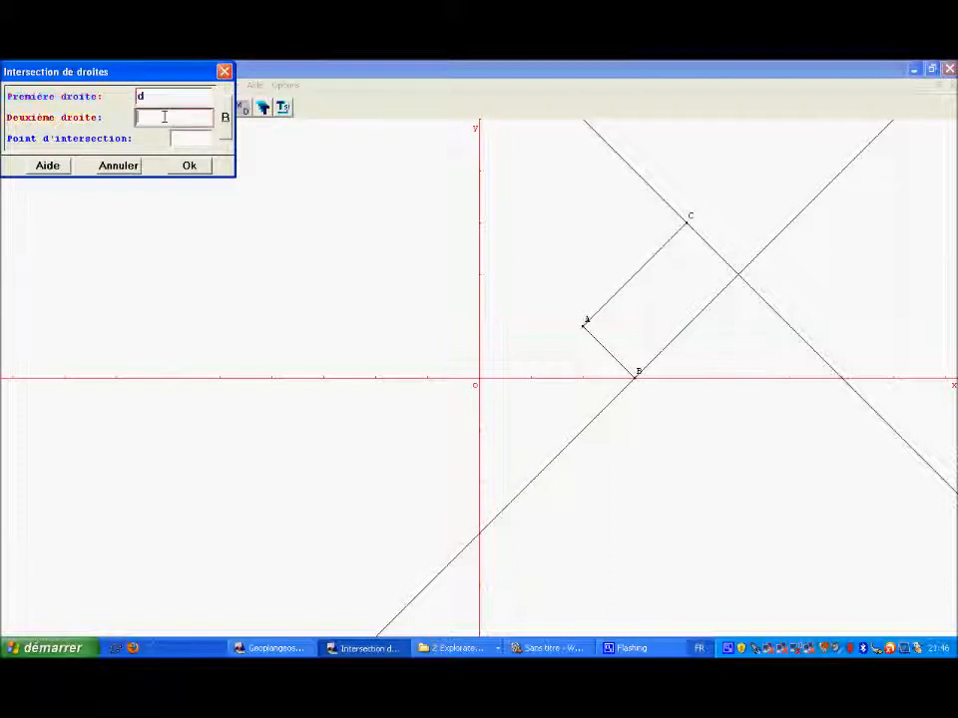
pyautogui.write("d'")
pyautogui.click(190, 136)
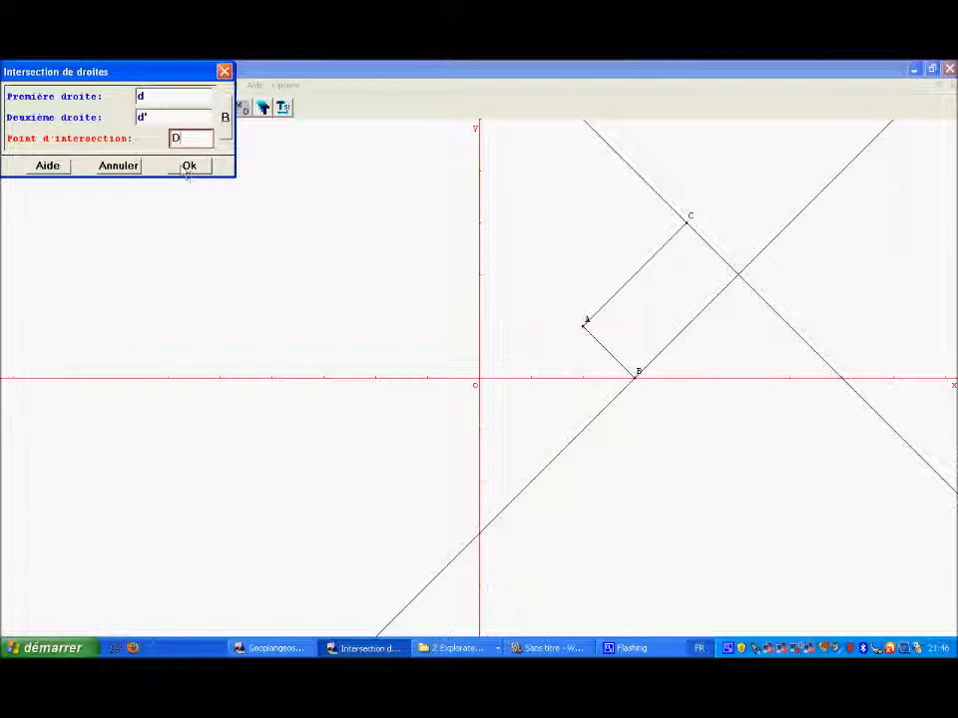
pyautogui.click(187, 169)
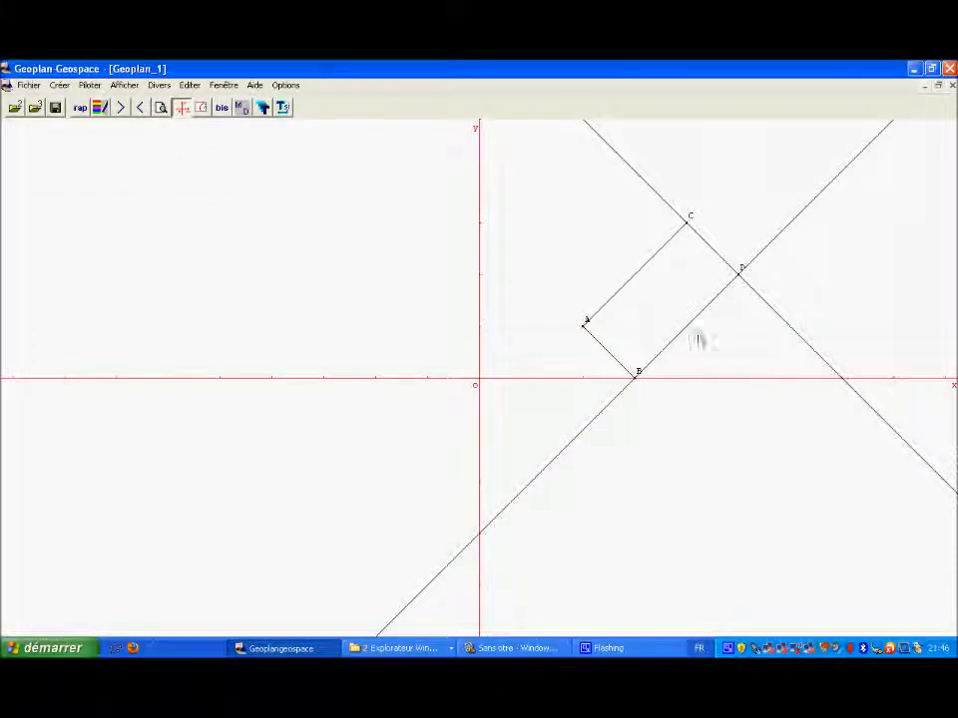
# Step: Hide lines d and d' by applying the "non dessiné" style to each of them, and close the styles box
pyautogui.click(62, 86)
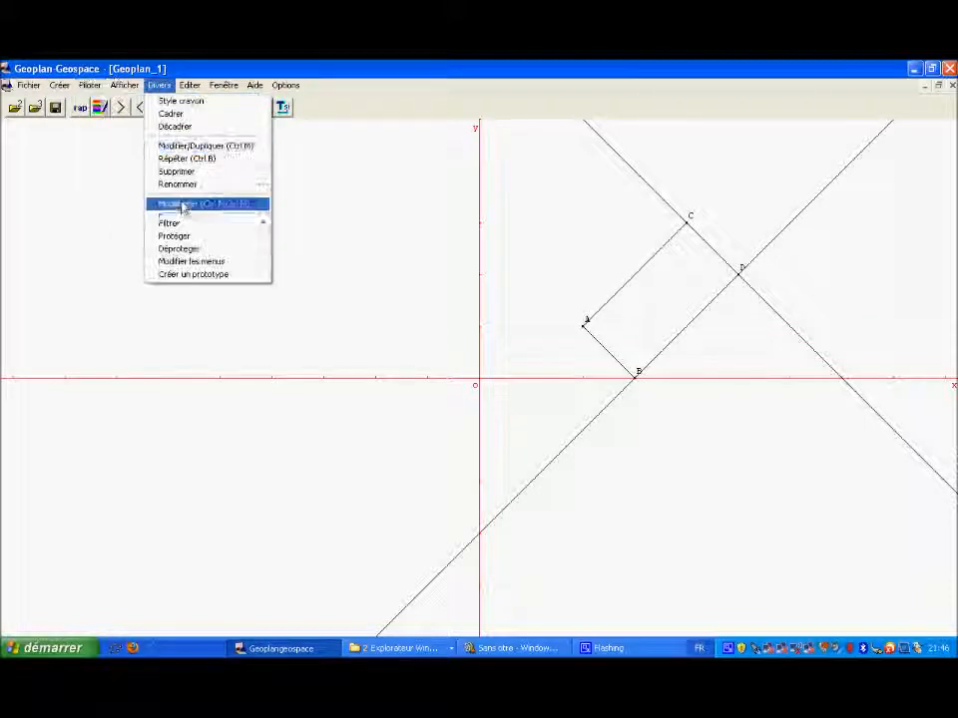
pyautogui.click(80, 256)
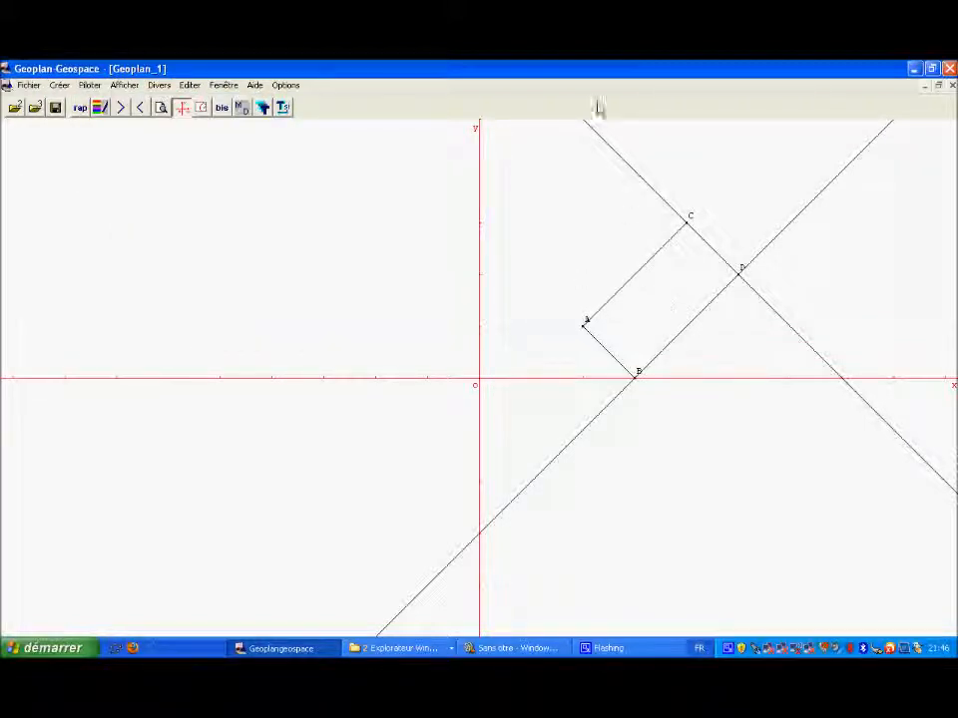
pyautogui.click(100, 110)
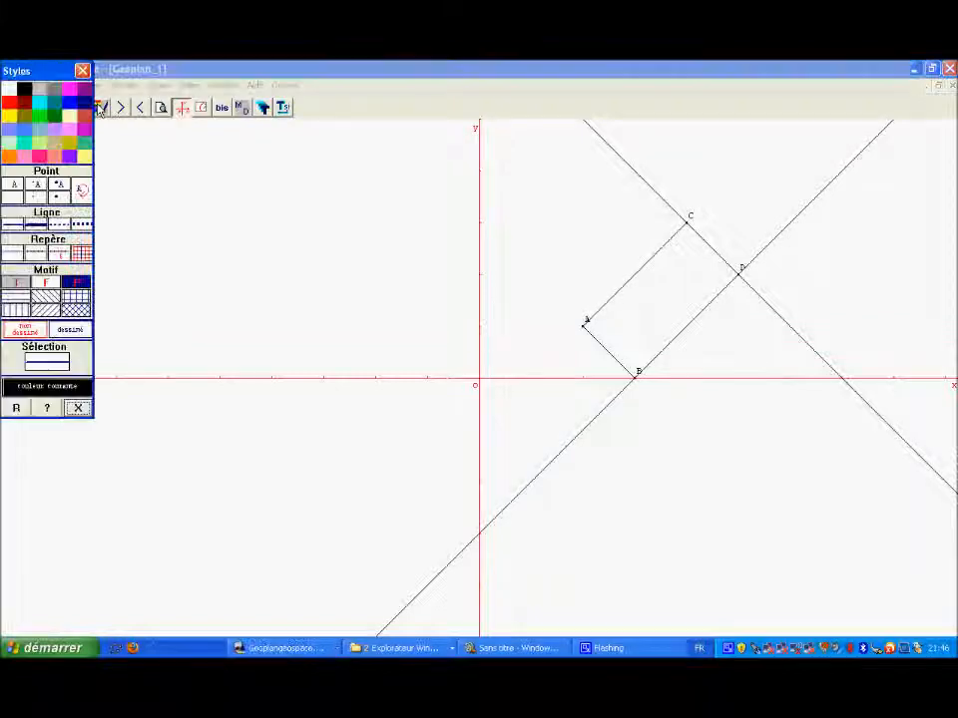
pyautogui.click(32, 334)
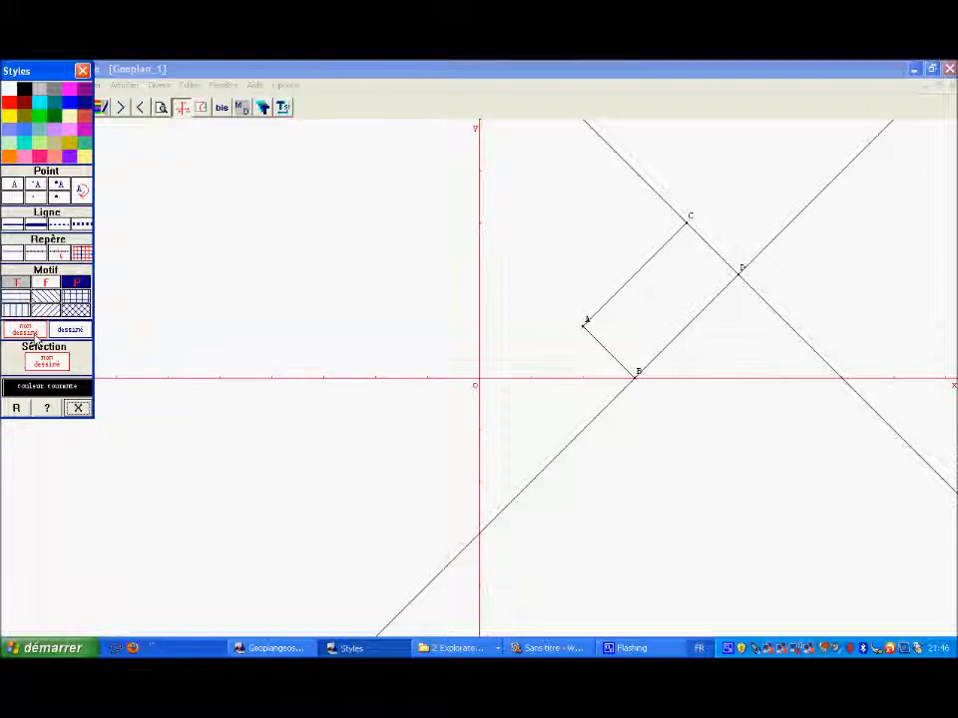
pyautogui.click(15, 408)
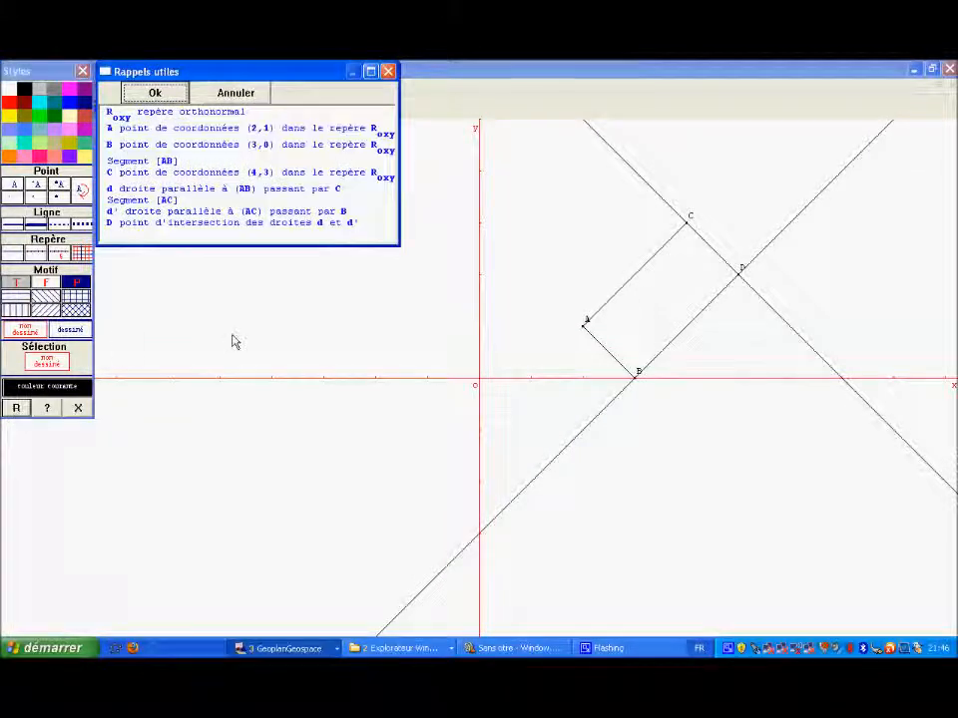
pyautogui.click(120, 189)
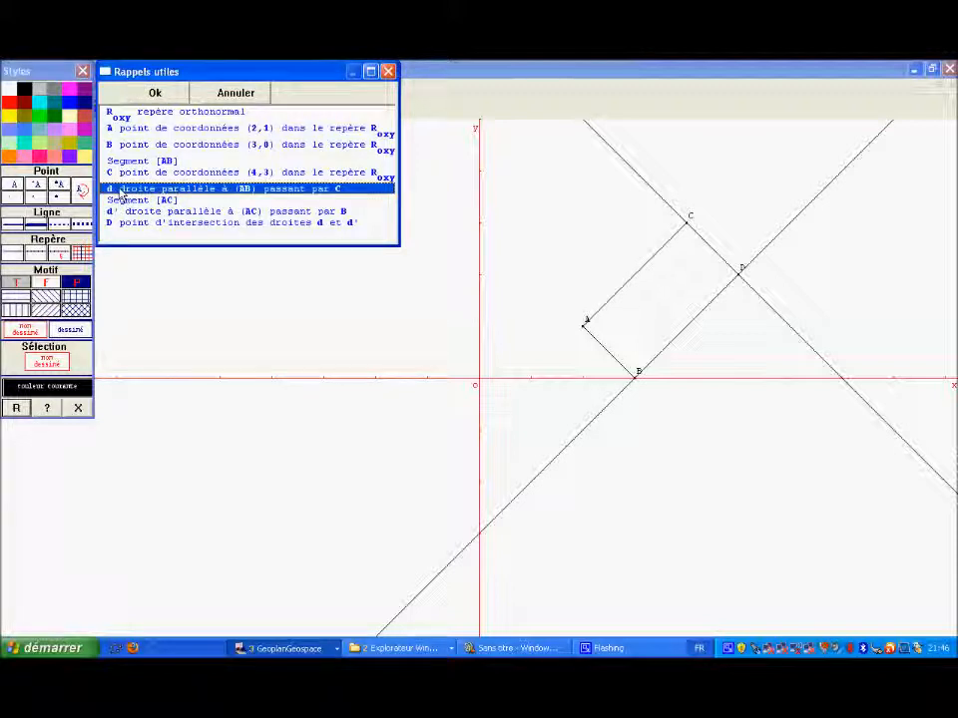
pyautogui.click(146, 98)
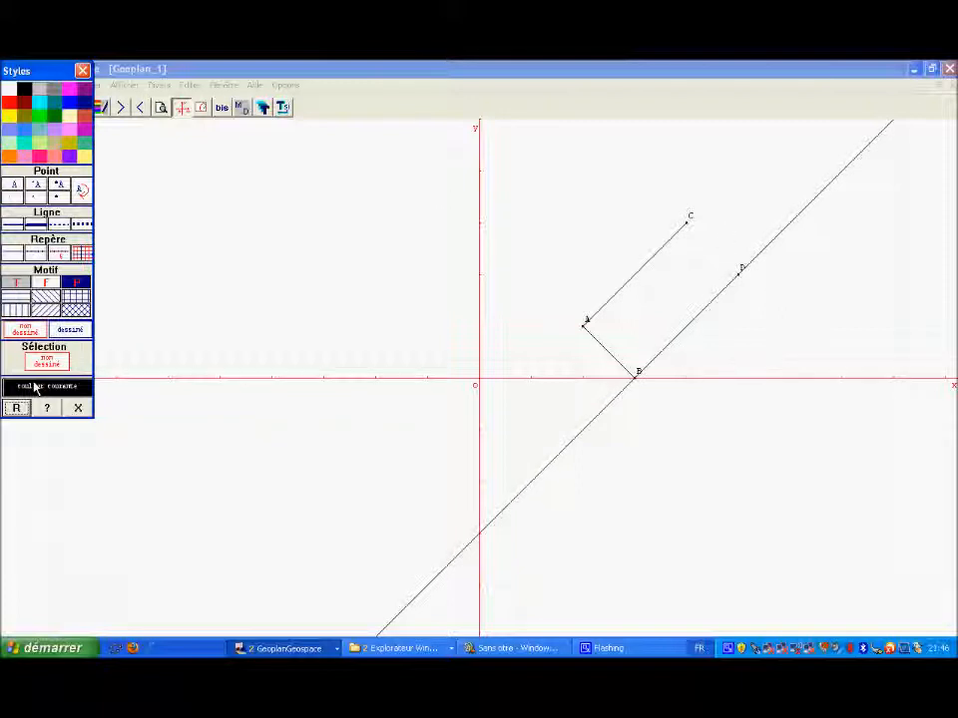
pyautogui.click(17, 408)
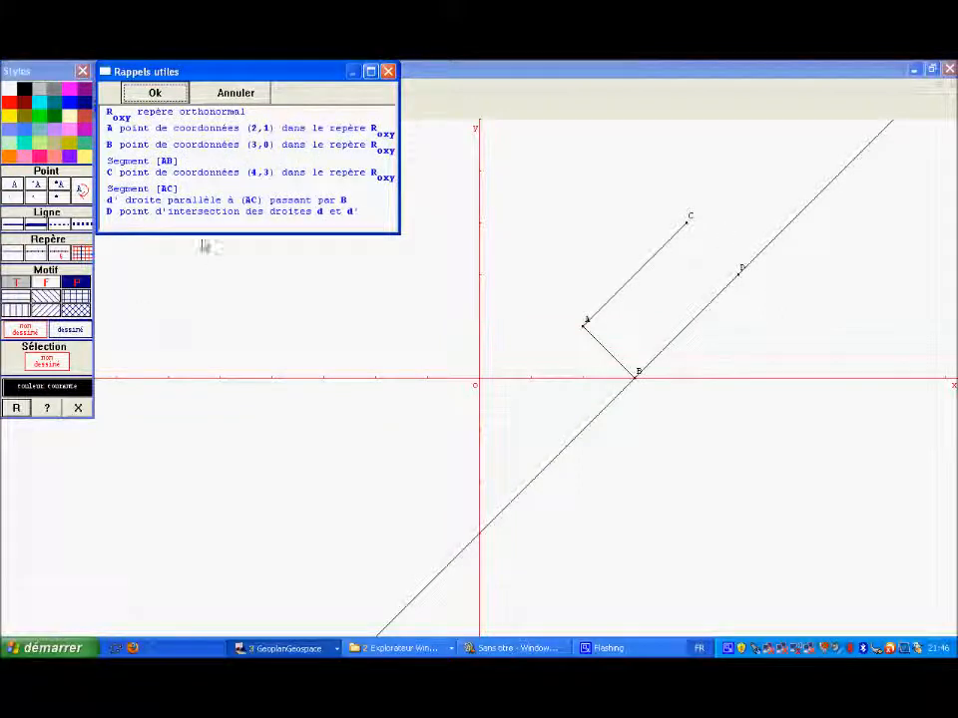
pyautogui.click(173, 203)
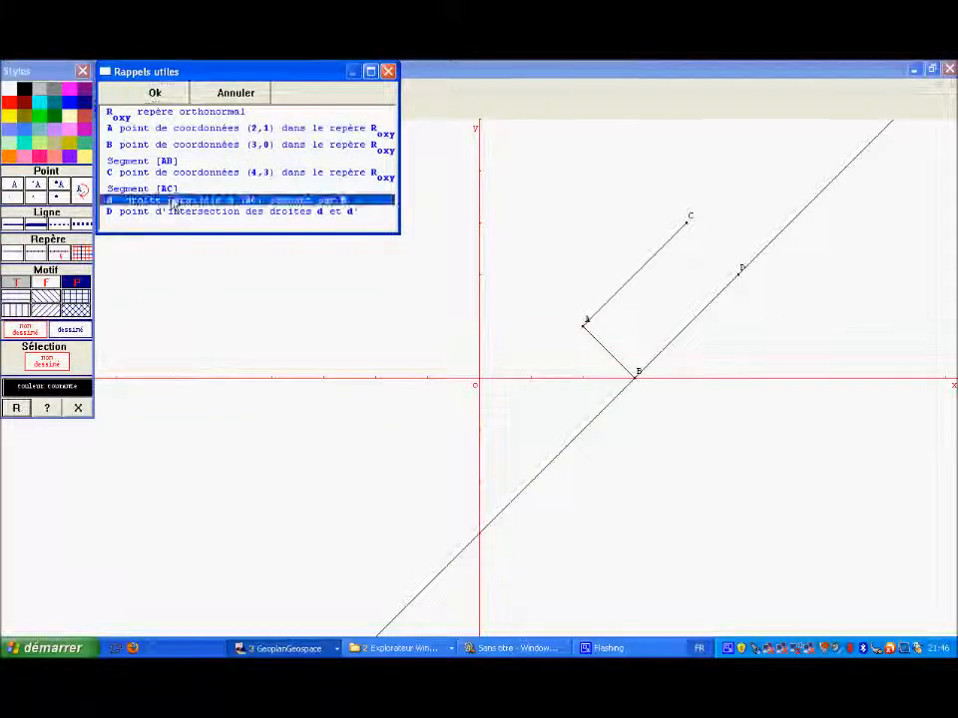
pyautogui.click(153, 94)
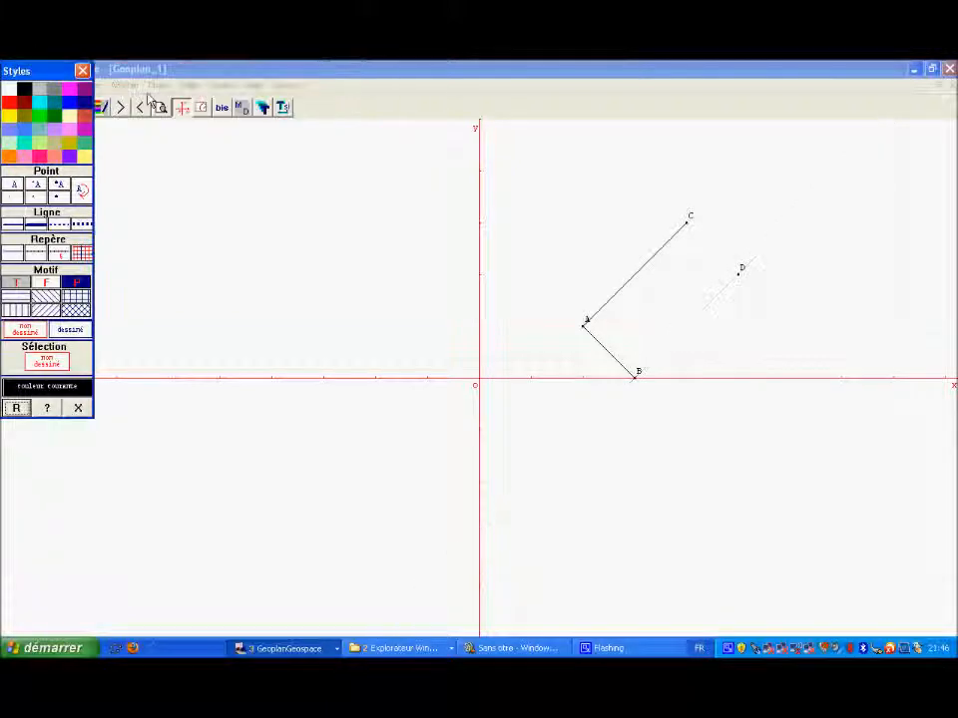
pyautogui.click(82, 69)
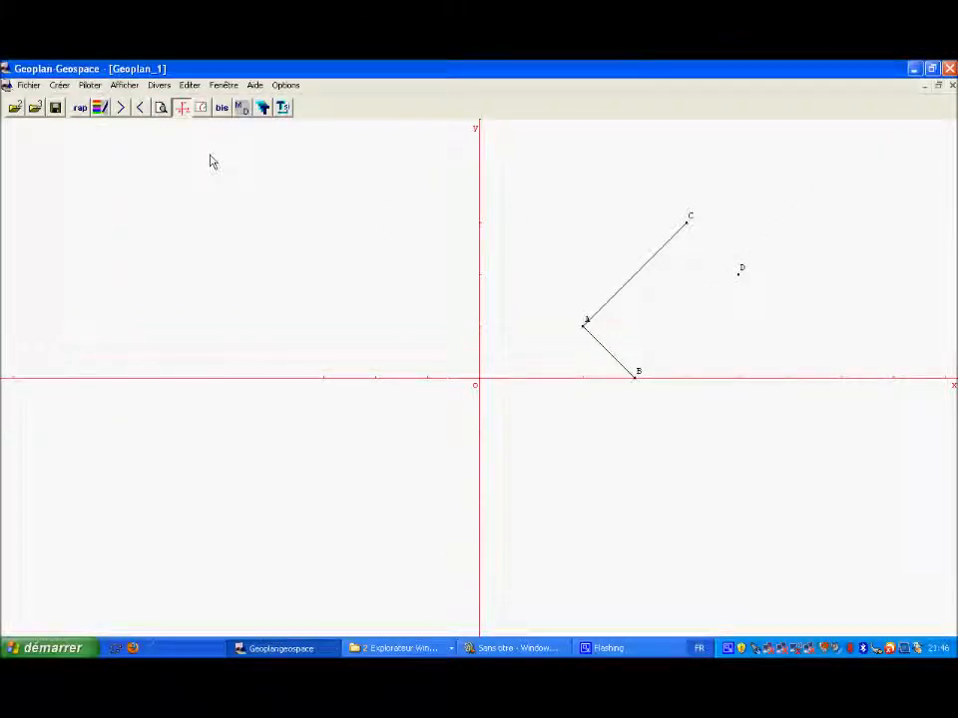
# Step: Create segment BD defined by its two endpoints
pyautogui.click(58, 88)
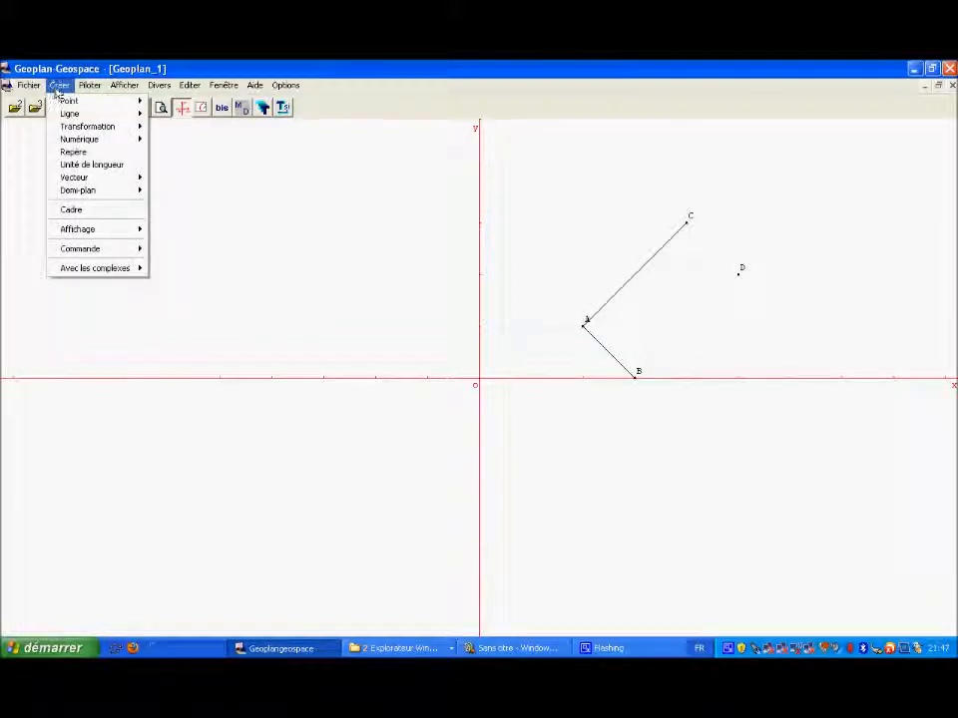
pyautogui.moveTo(124, 85)
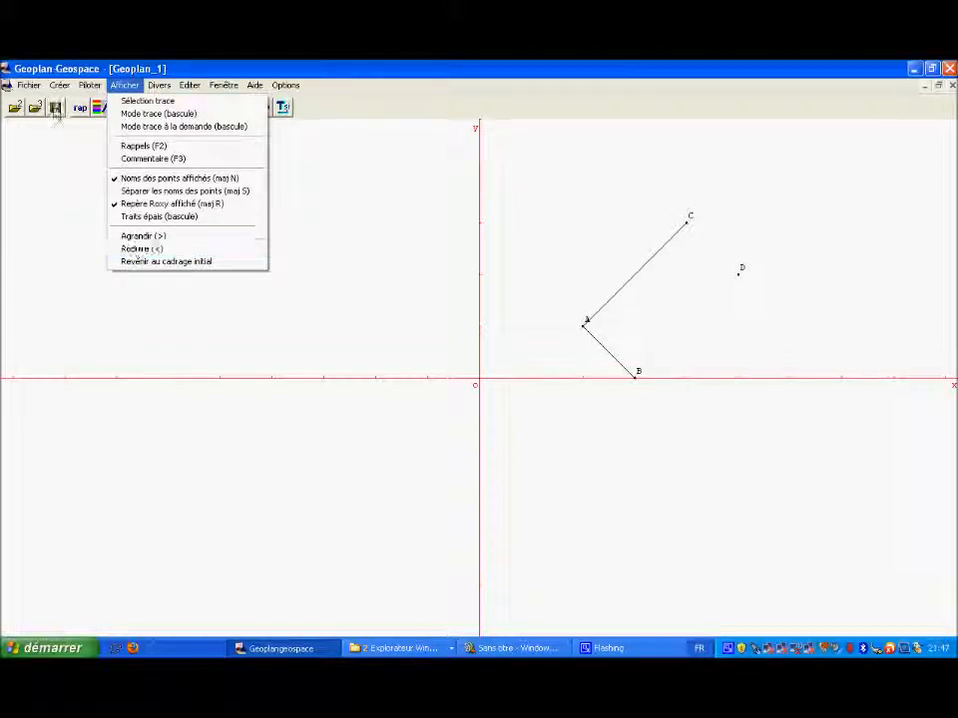
pyautogui.moveTo(59, 85)
pyautogui.moveTo(68, 116)
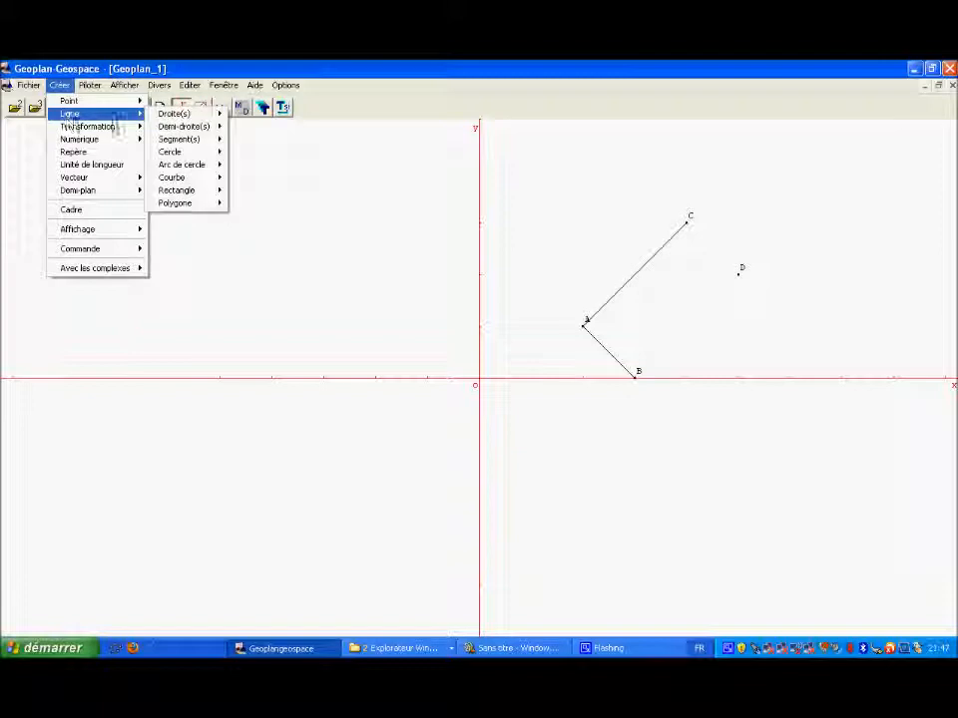
pyautogui.moveTo(185, 144)
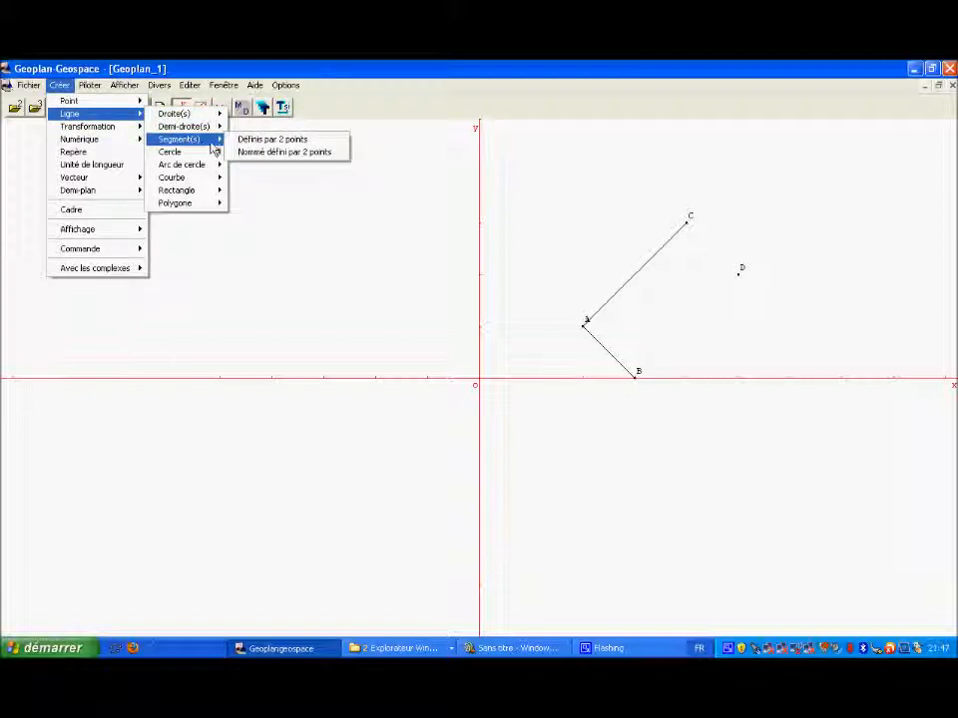
pyautogui.click(245, 140)
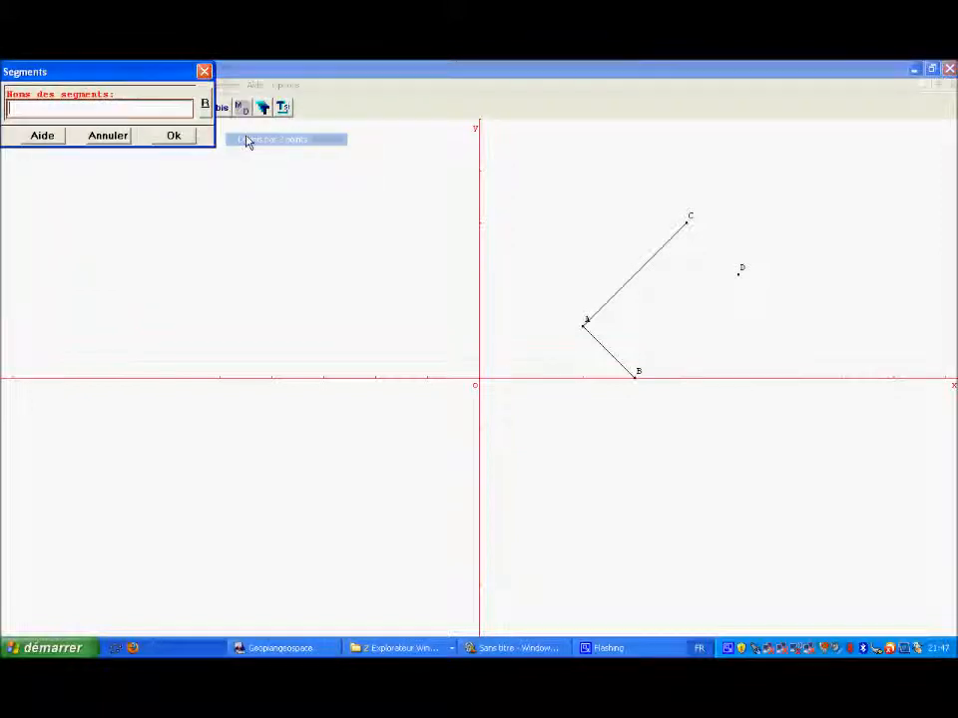
pyautogui.click(173, 134)
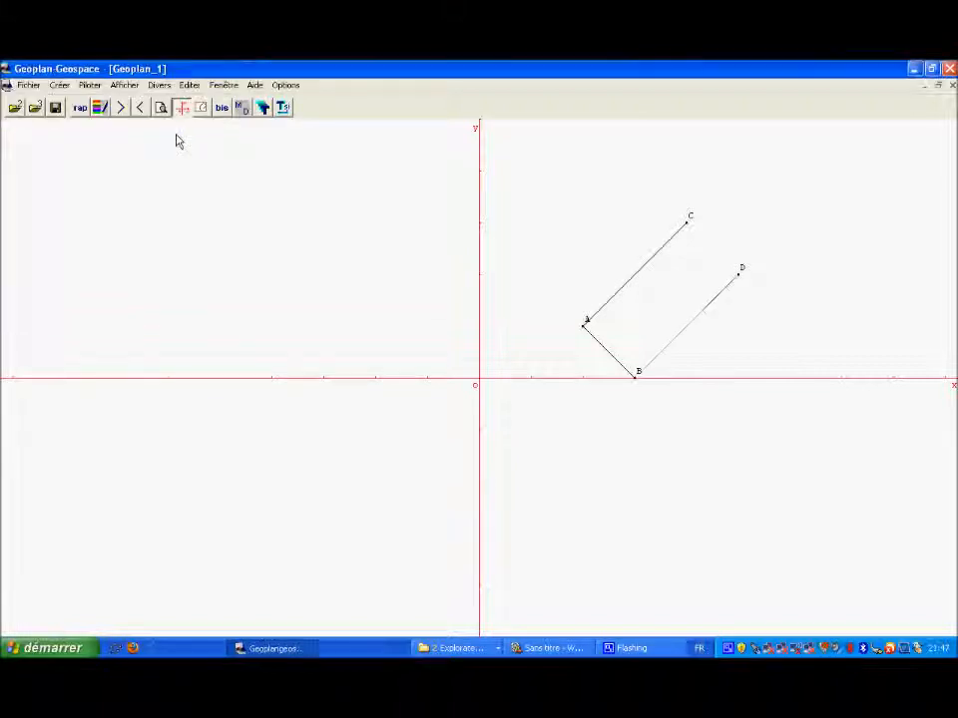
# Step: Repeat the segment creation command to create segment CD
pyautogui.click(223, 108)
pyautogui.write('CD')
pyautogui.press('Return')
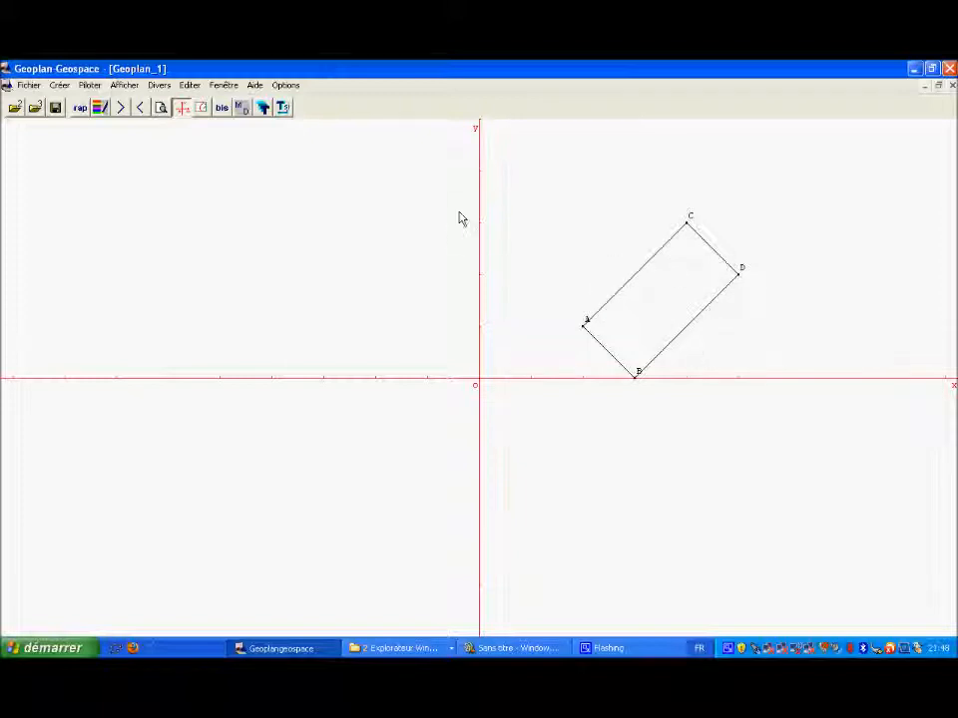
# Step: Create an algebraic calculation named aire with the expression AB*AC
pyautogui.click(60, 86)
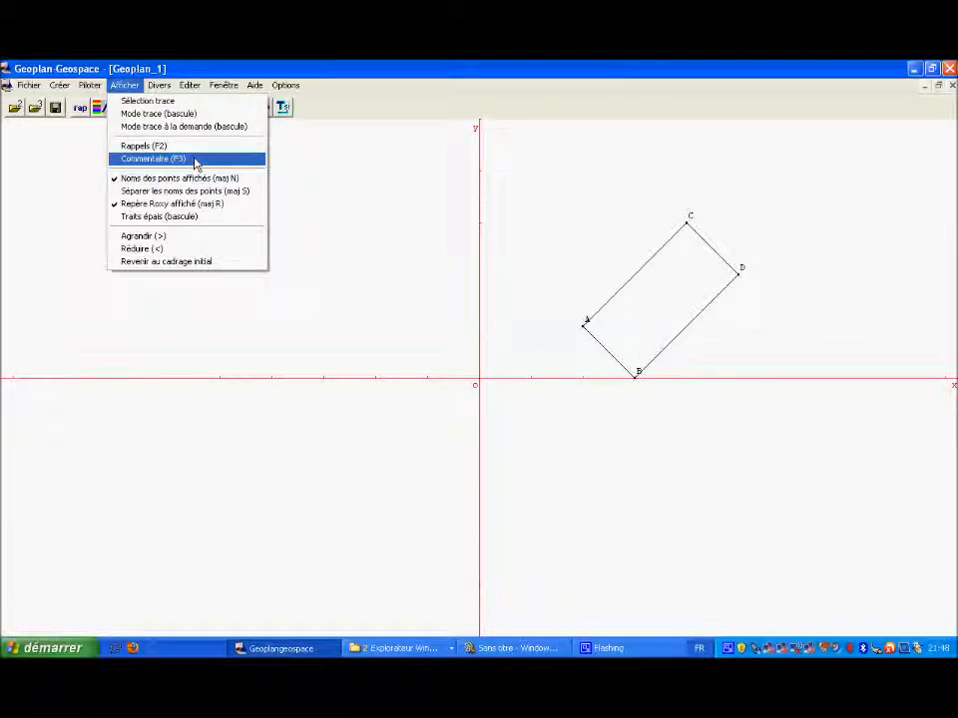
pyautogui.moveTo(60, 88)
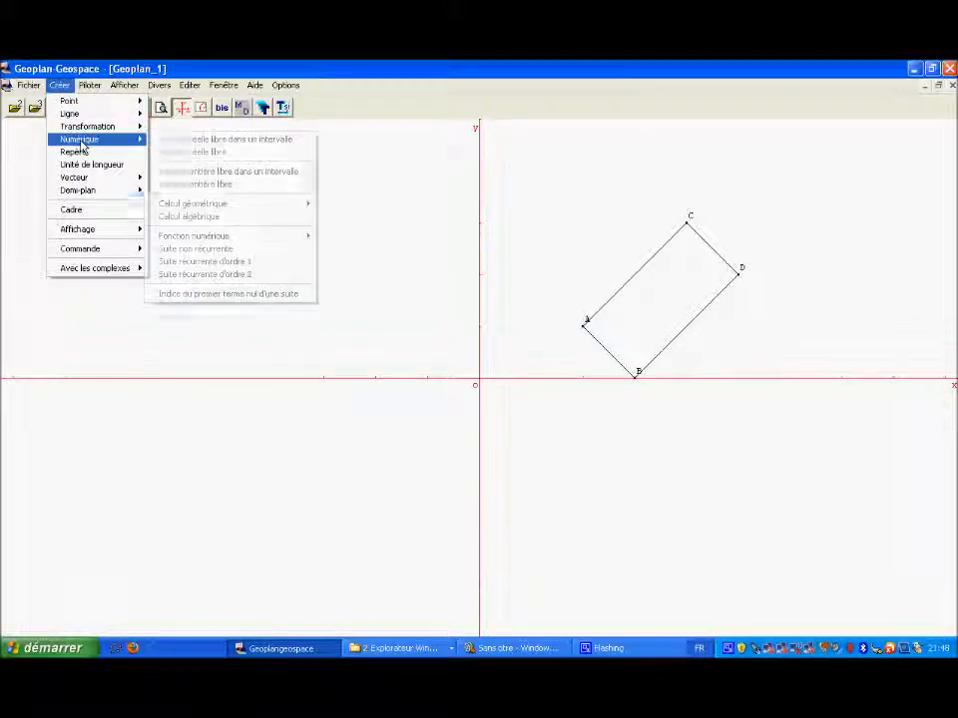
pyautogui.moveTo(117, 233)
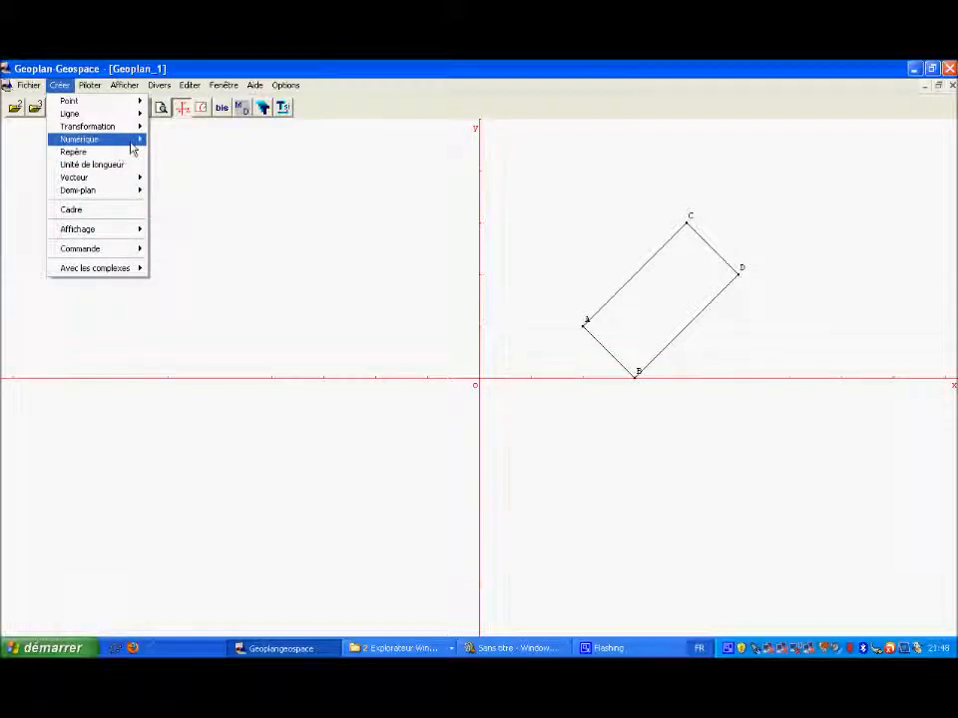
pyautogui.moveTo(132, 148)
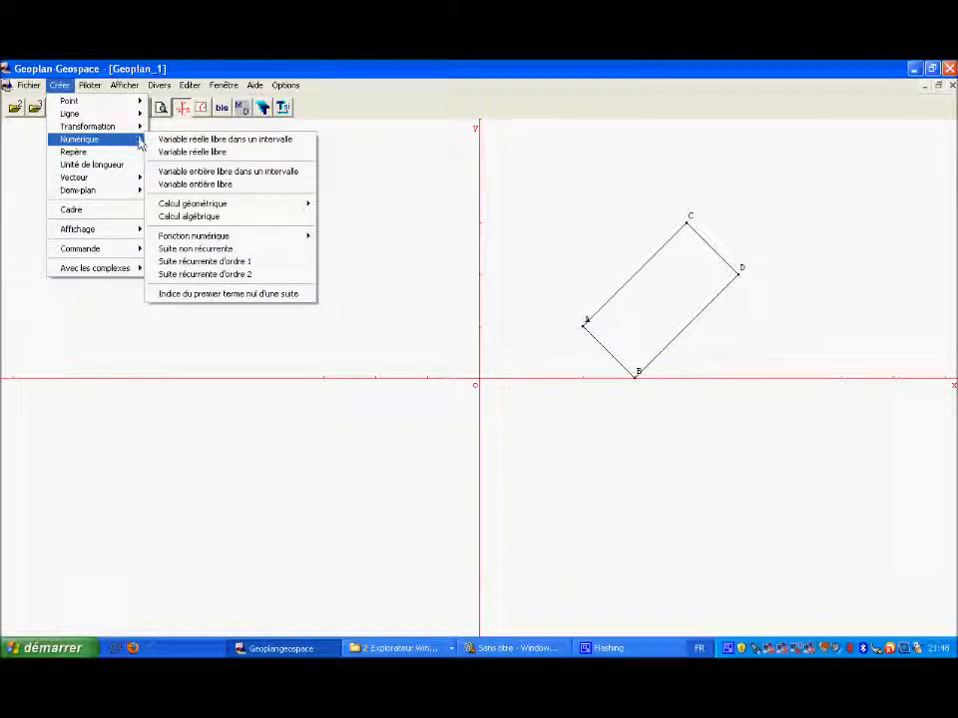
pyautogui.click(185, 218)
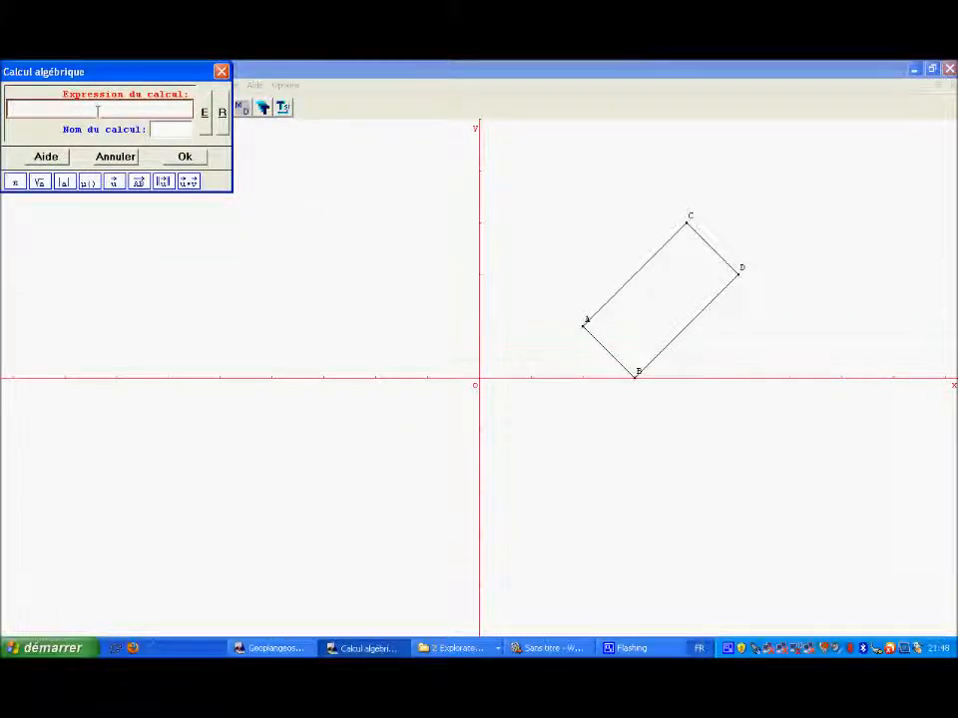
pyautogui.click(163, 132)
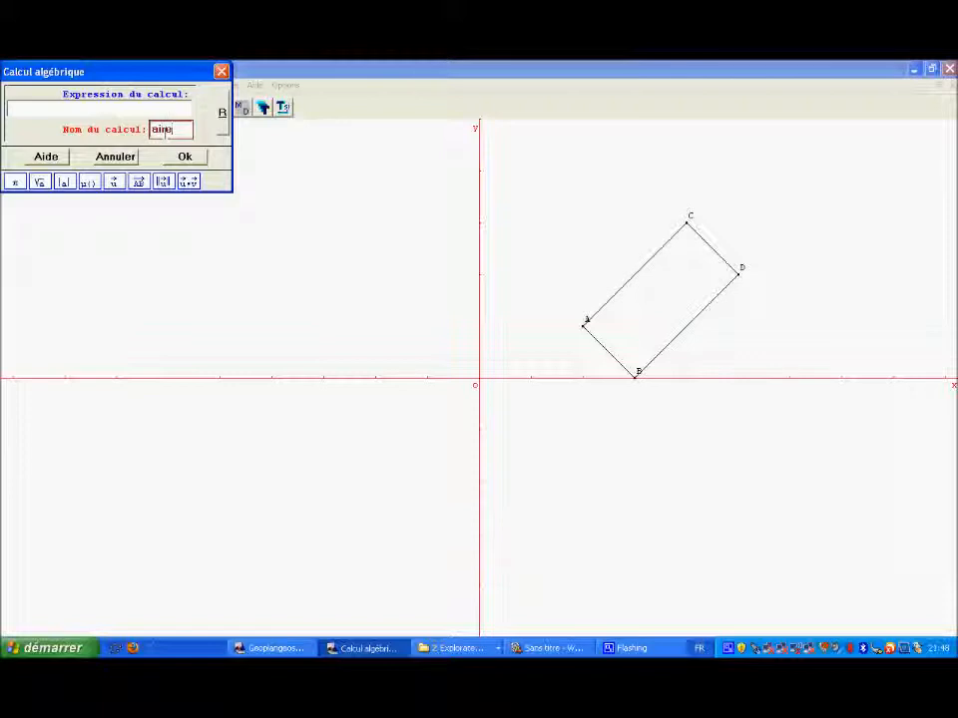
pyautogui.click(120, 108)
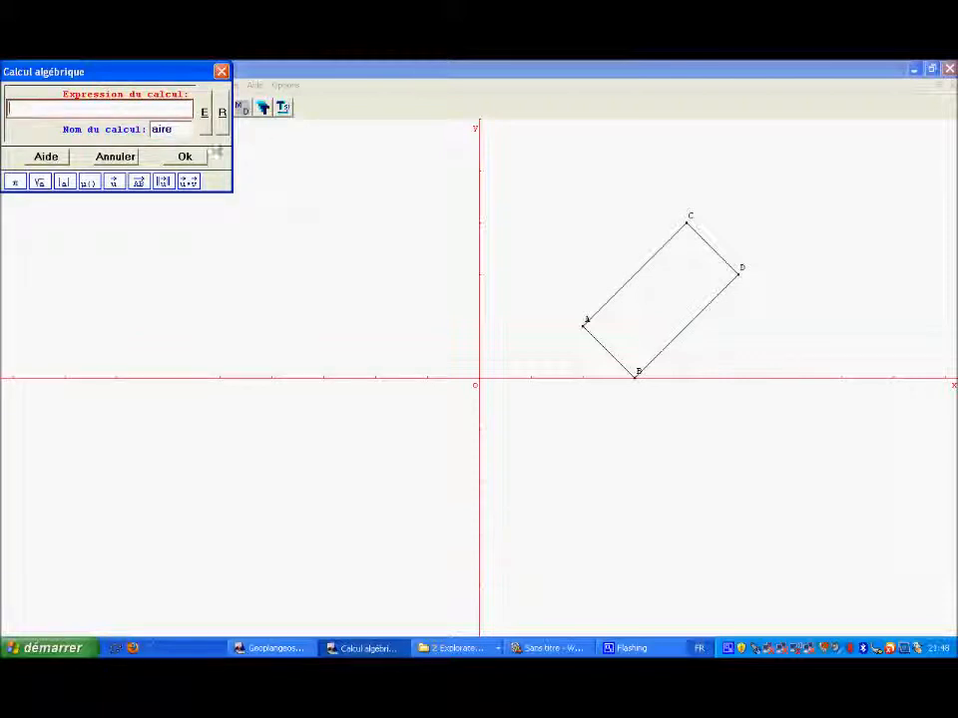
pyautogui.write('AB*')
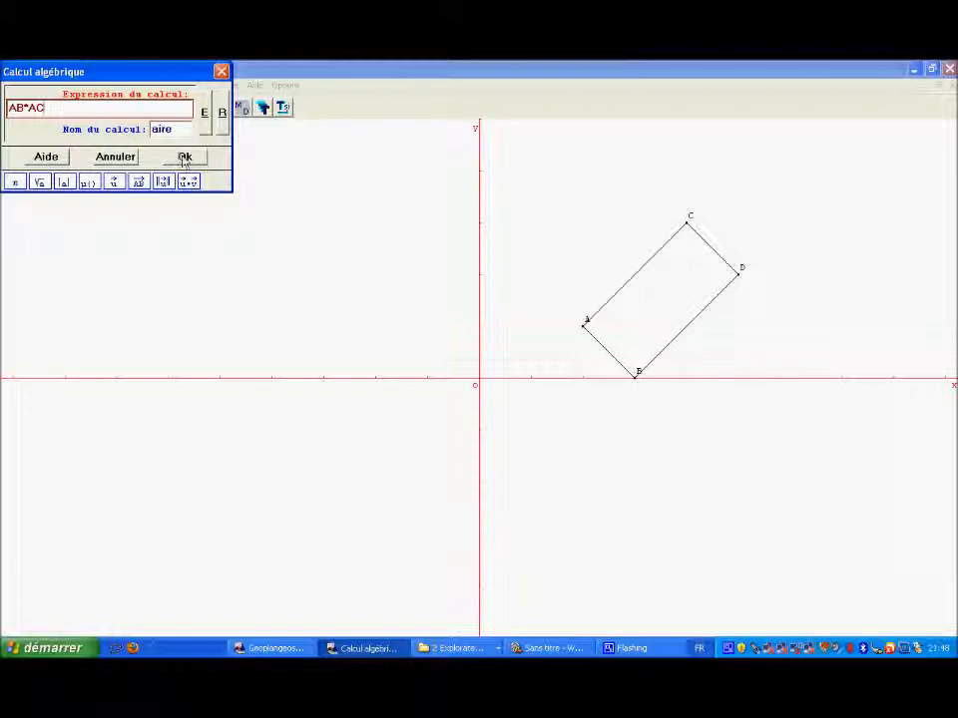
pyautogui.click(184, 156)
# Step: Create a display of the already defined numeric variable aire with 3 decimals
pyautogui.click(60, 85)
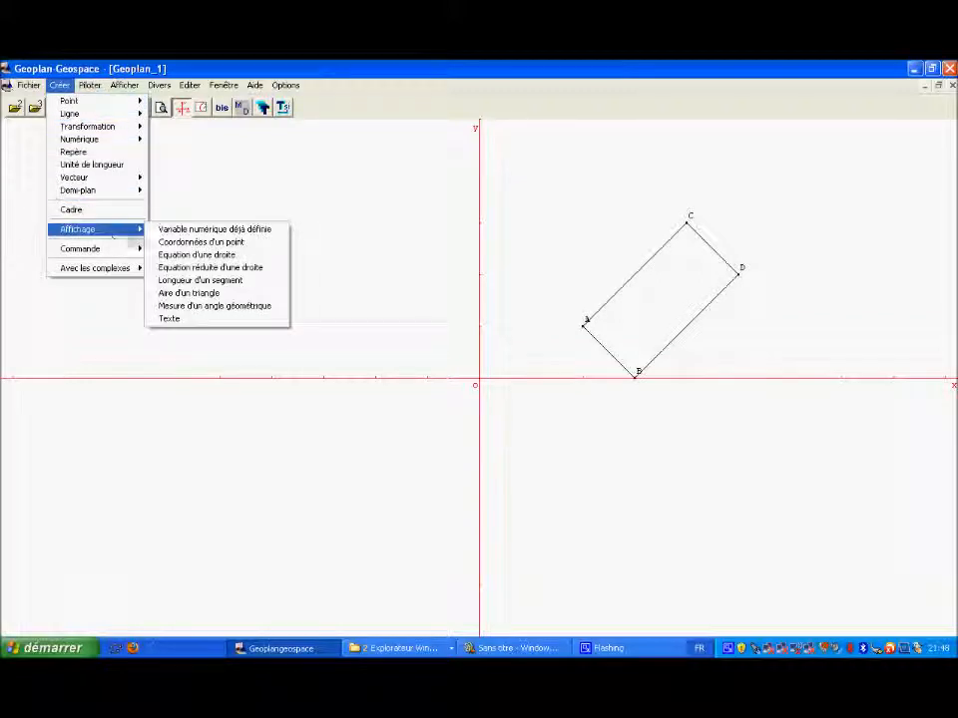
pyautogui.click(224, 231)
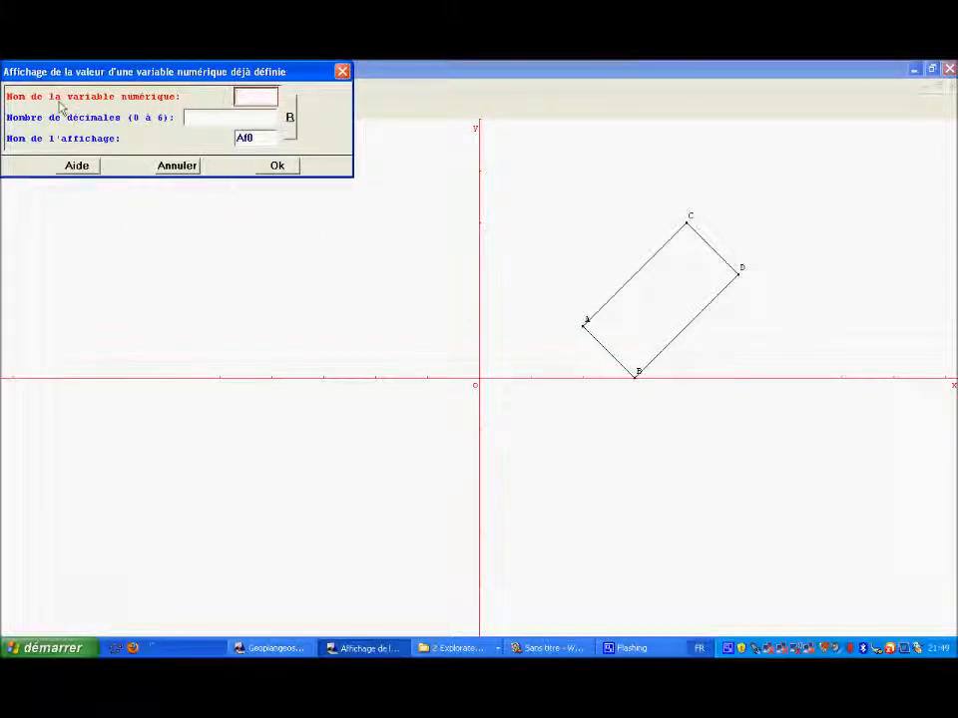
pyautogui.click(253, 113)
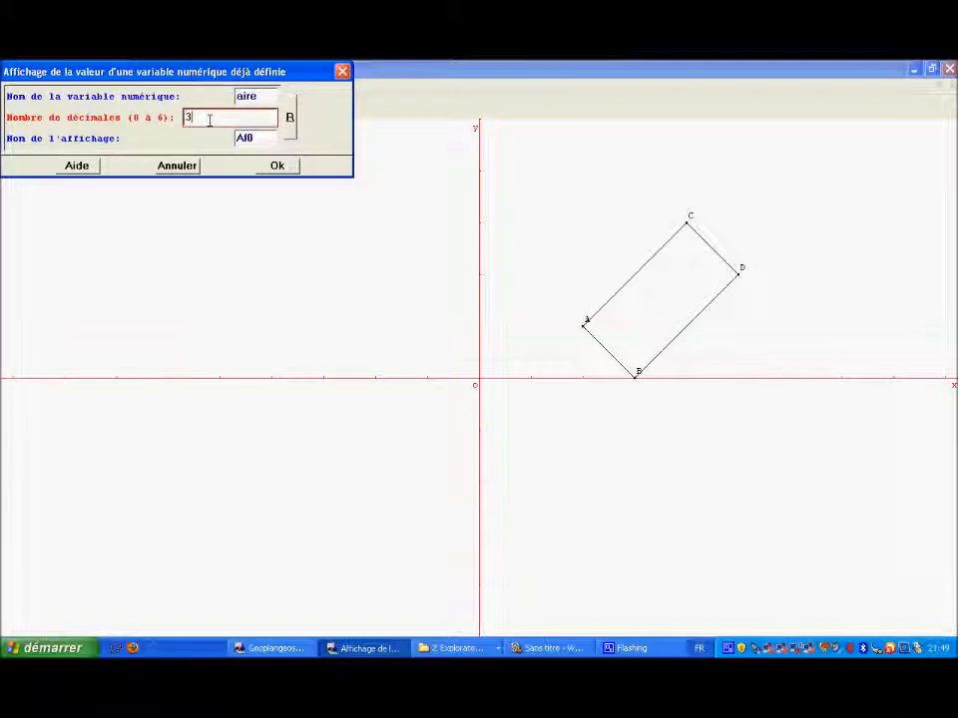
pyautogui.click(283, 166)
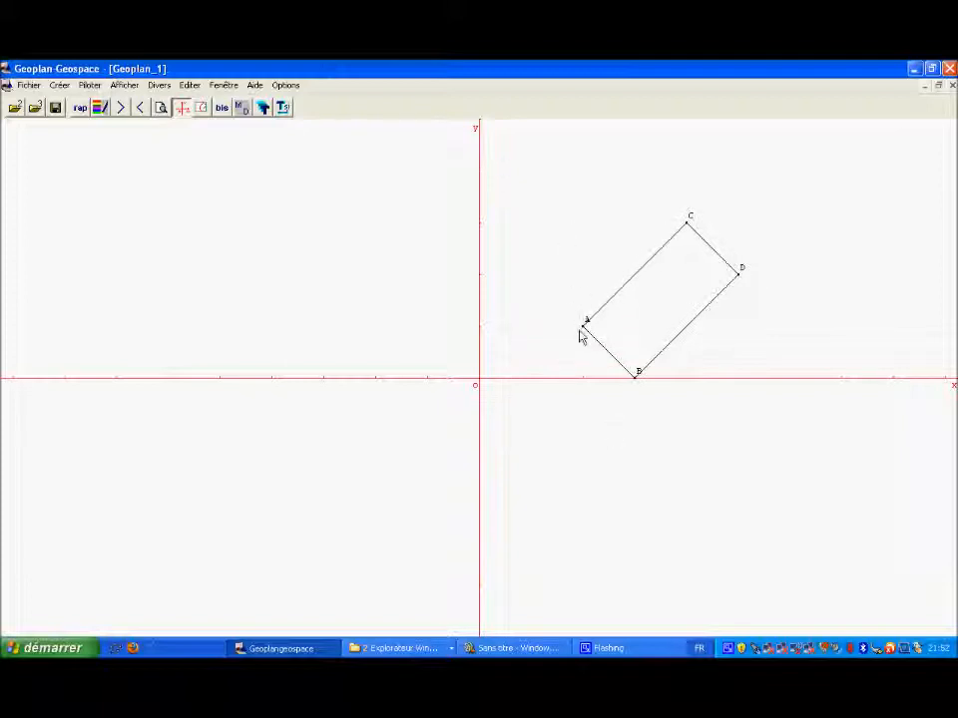
pyautogui.click(62, 86)
pyautogui.moveTo(74, 104)
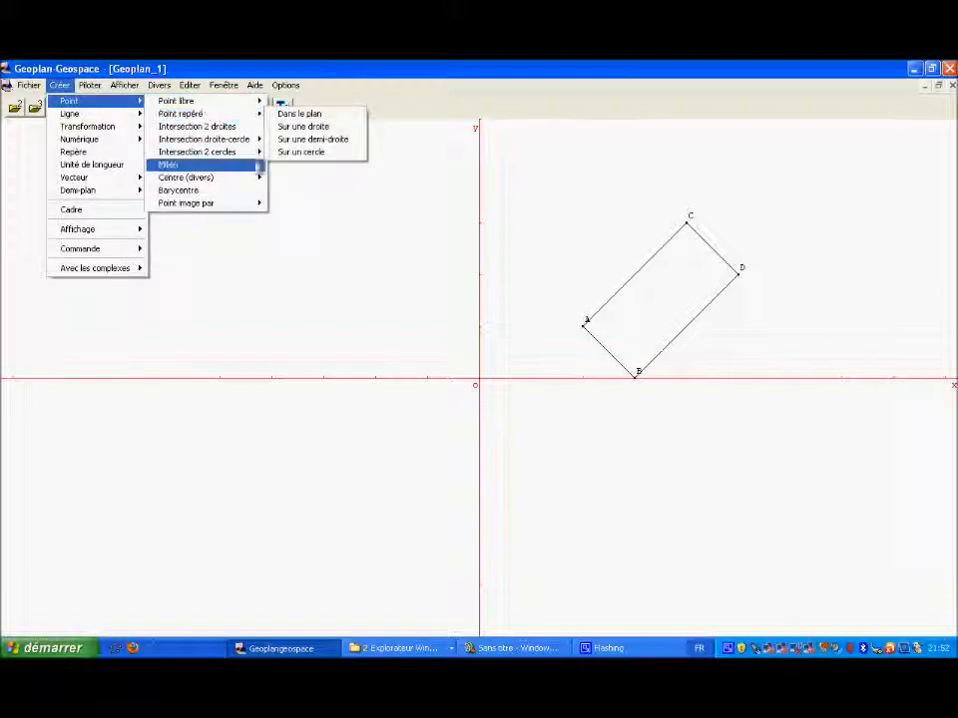
pyautogui.click(277, 222)
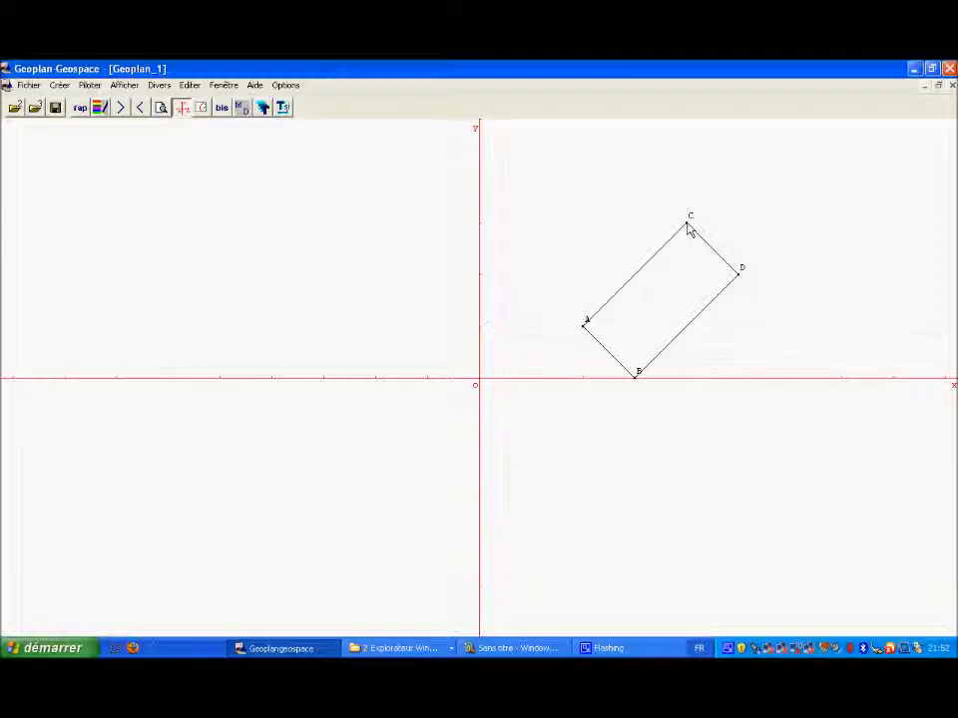
# Step: Open the figure's text for editing and show the list of available phrases beside it
pyautogui.click(189, 86)
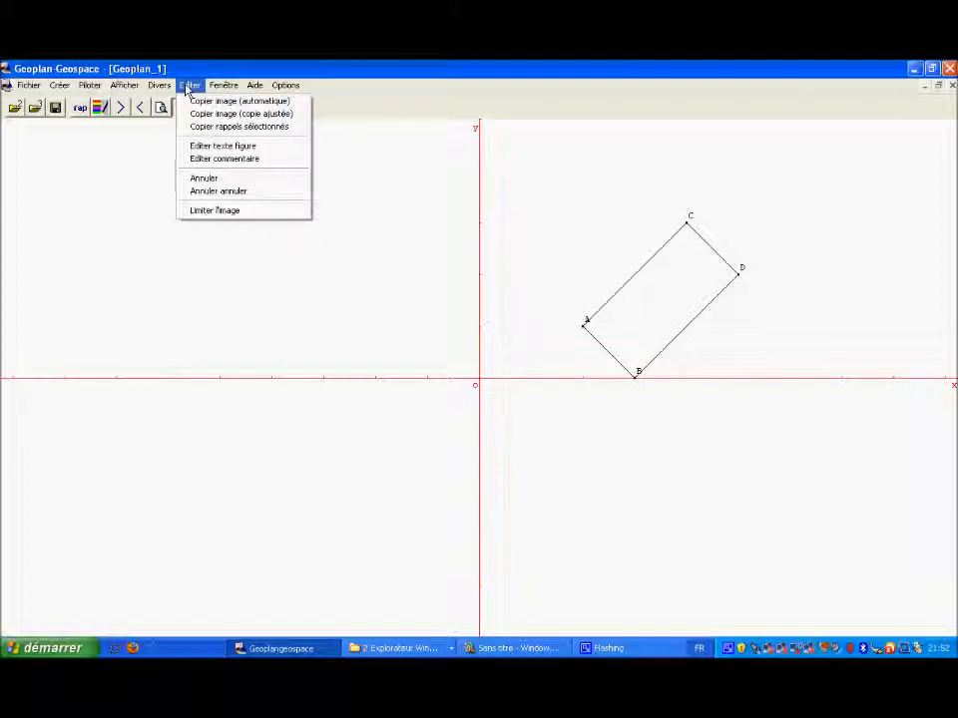
pyautogui.click(207, 146)
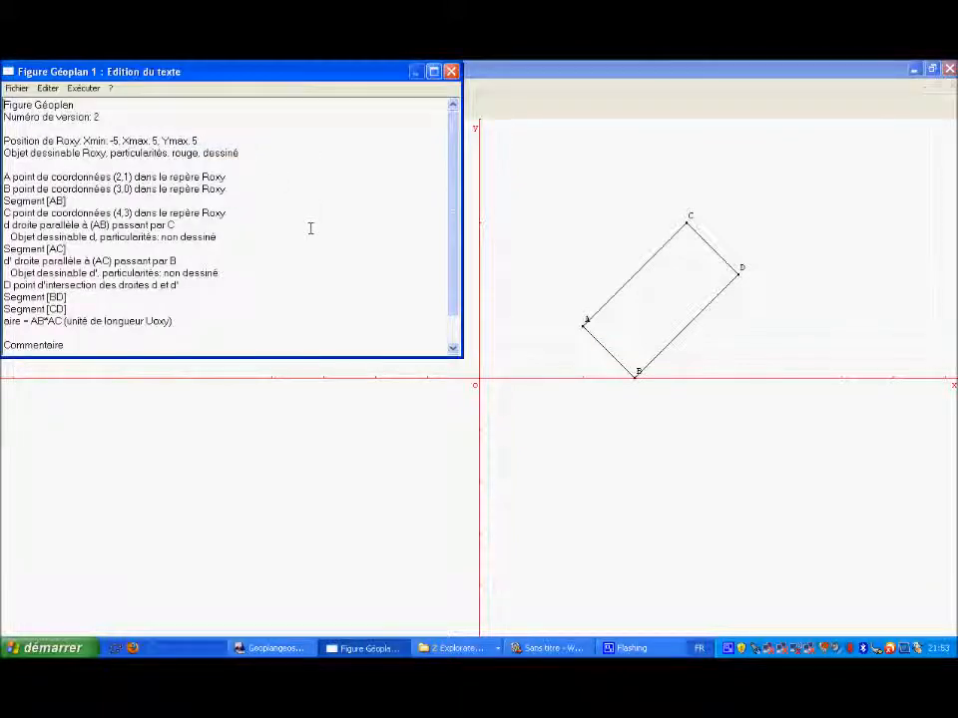
pyautogui.tripleClick(7, 212)
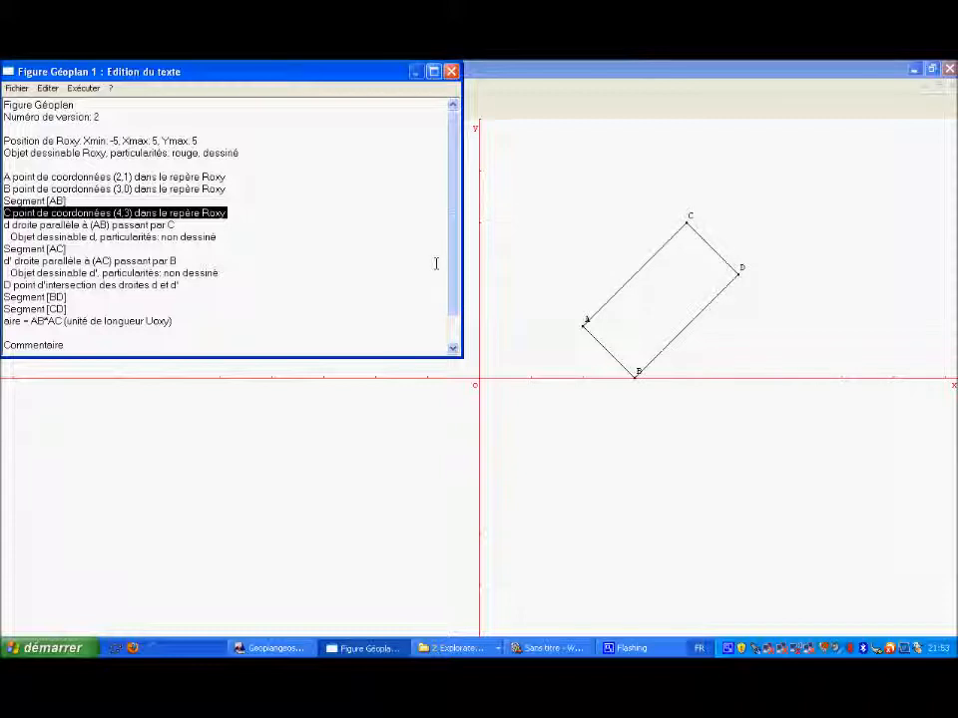
pyautogui.click(188, 114)
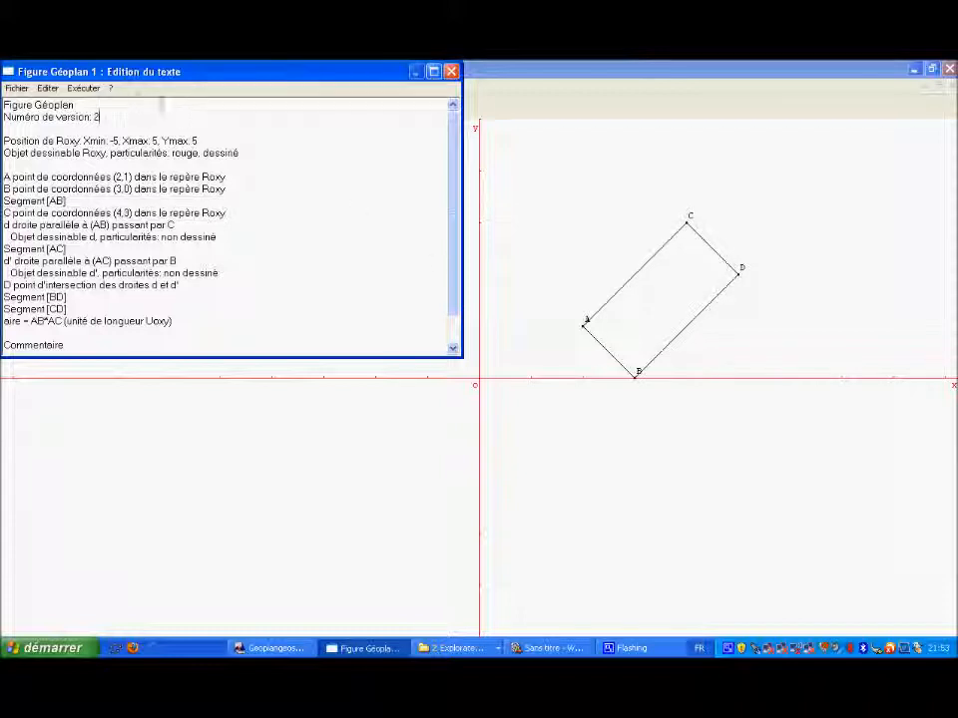
pyautogui.click(111, 88)
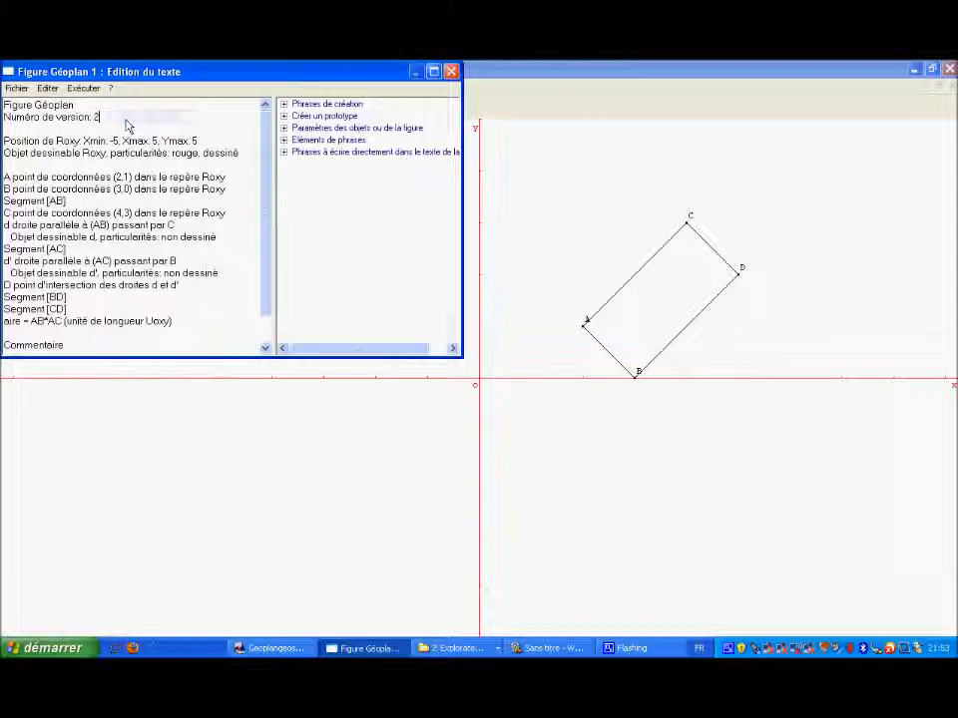
# Step: Insert the free-point creation phrase "? point libre" into the figure text
pyautogui.click(285, 105)
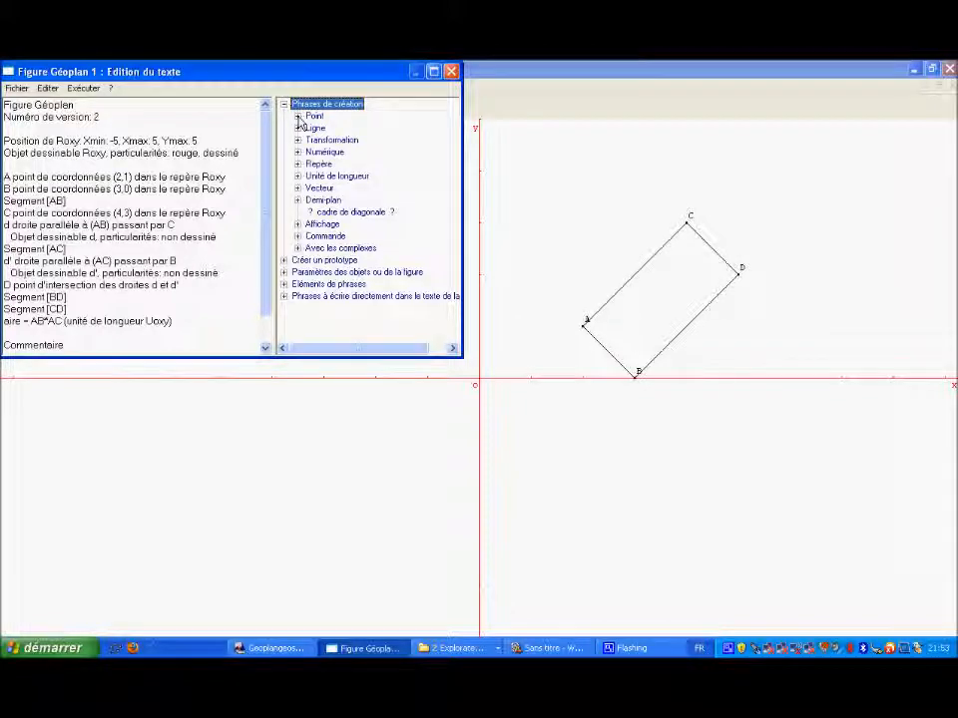
pyautogui.click(297, 116)
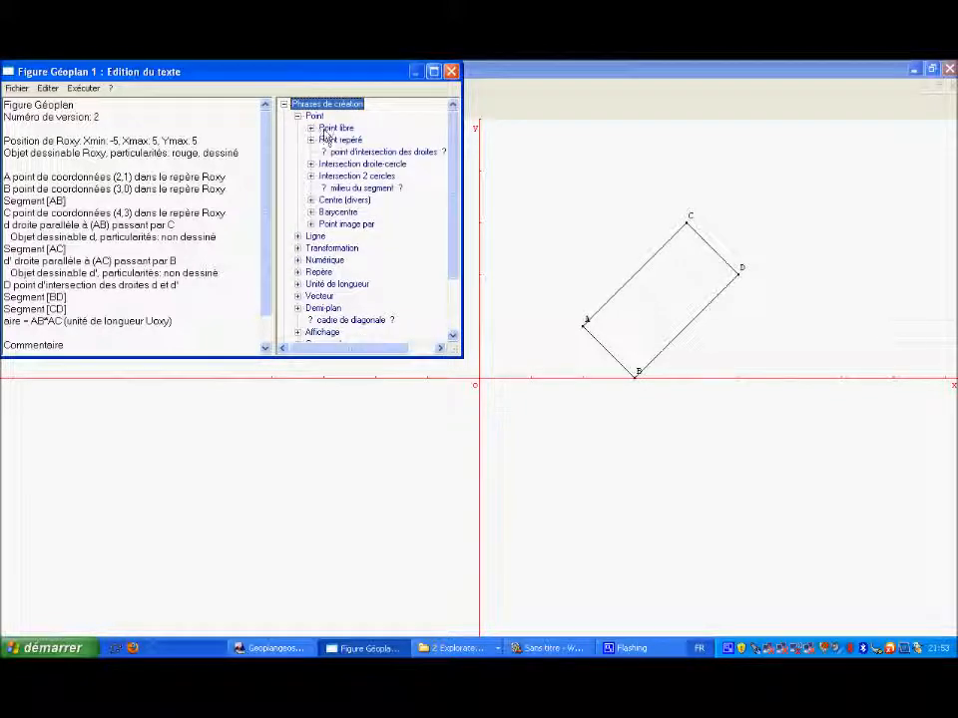
pyautogui.click(326, 133)
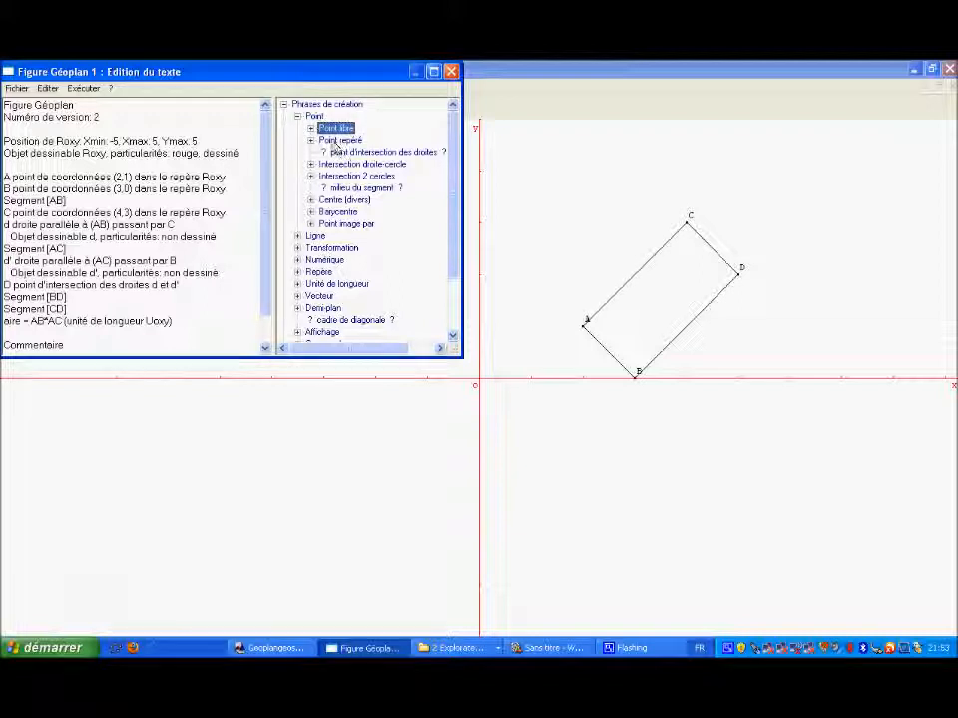
pyautogui.click(312, 128)
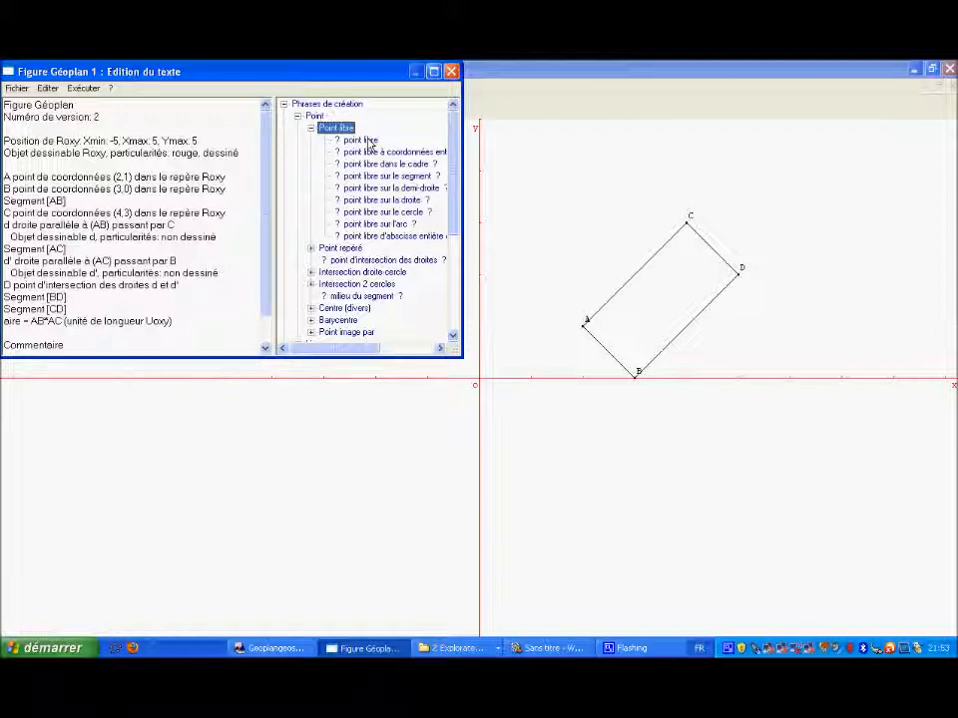
pyautogui.doubleClick(368, 141)
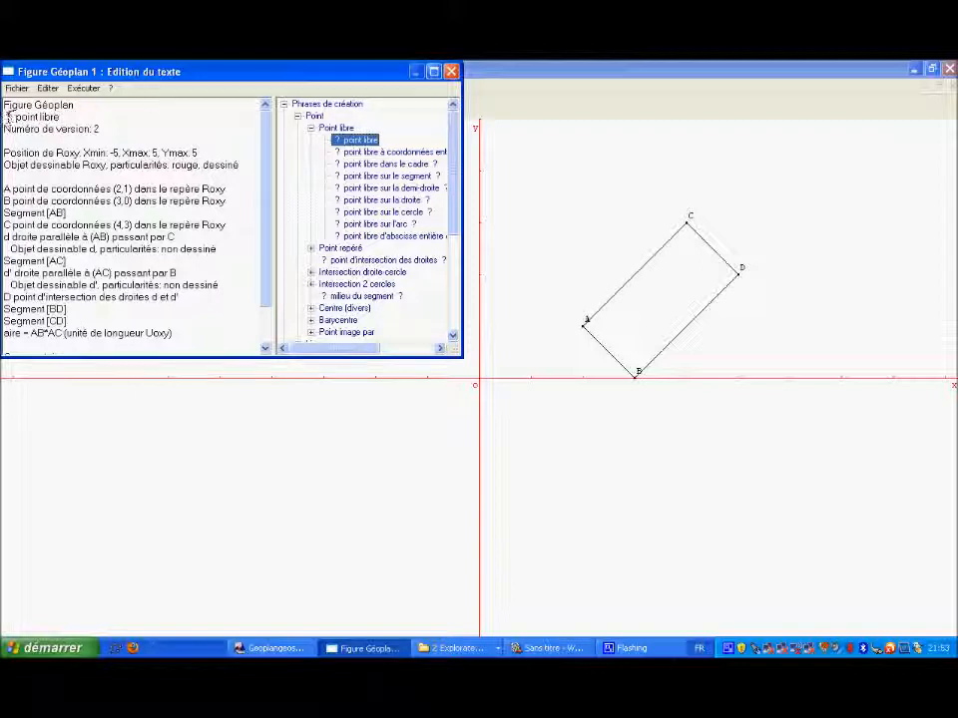
# Step: Move the inserted phrase to point C's line, replacing its coordinate definition so that it reads "C point libre"
pyautogui.moveTo(12, 117)
pyautogui.mouseDown()
pyautogui.moveTo(62, 117)
pyautogui.moveTo(10, 108)
pyautogui.moveTo(8, 117)
pyautogui.mouseUp()
pyautogui.hotkey('ctrl', 'c')
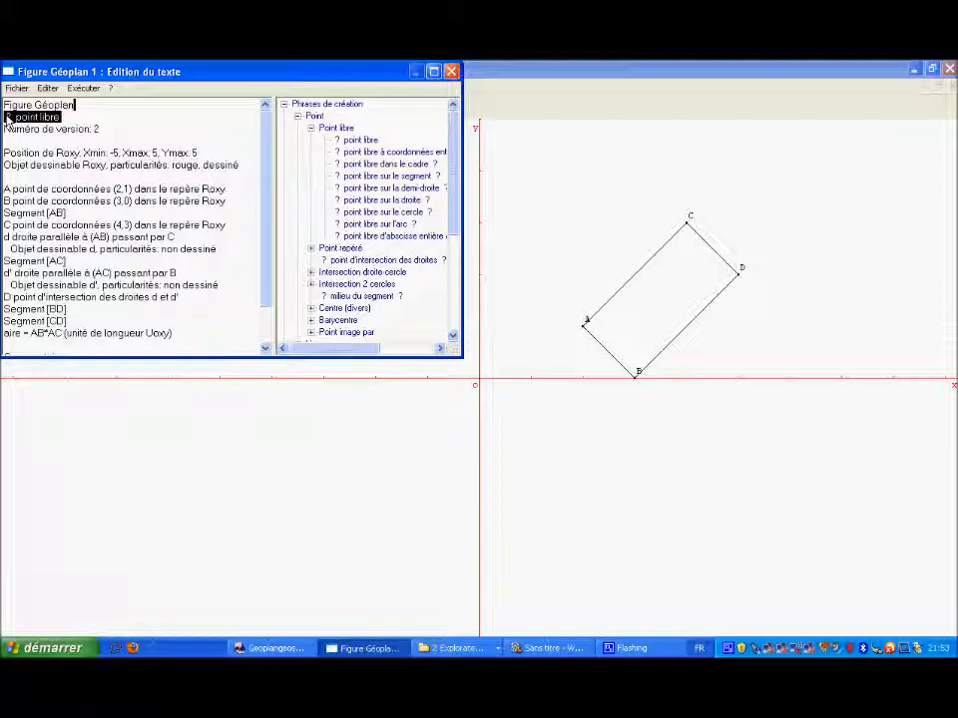
pyautogui.press('Delete')
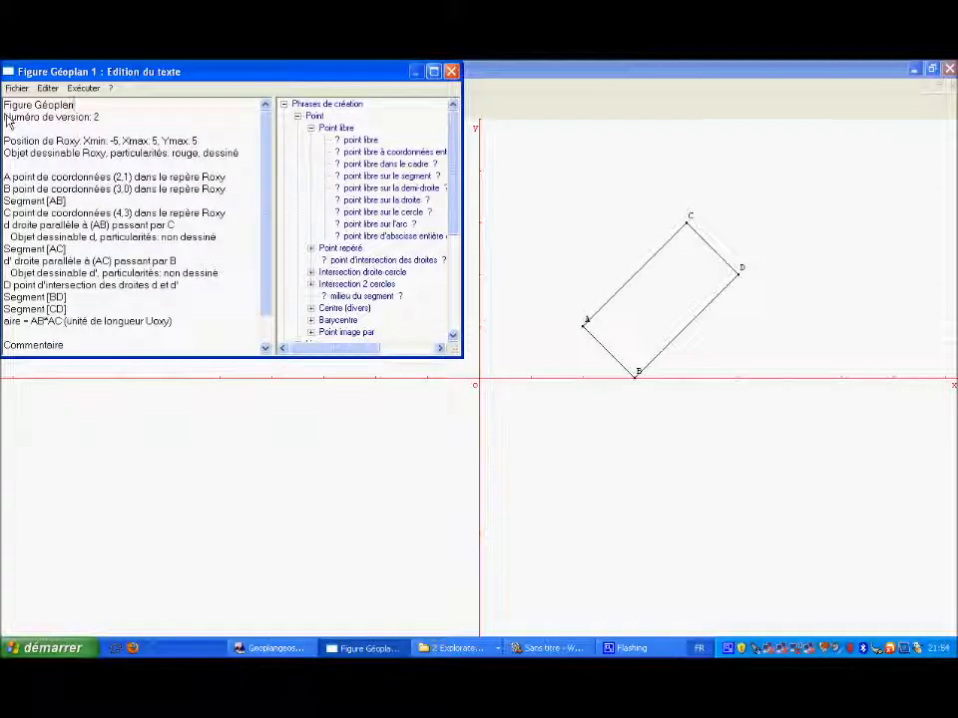
pyautogui.press('Return')
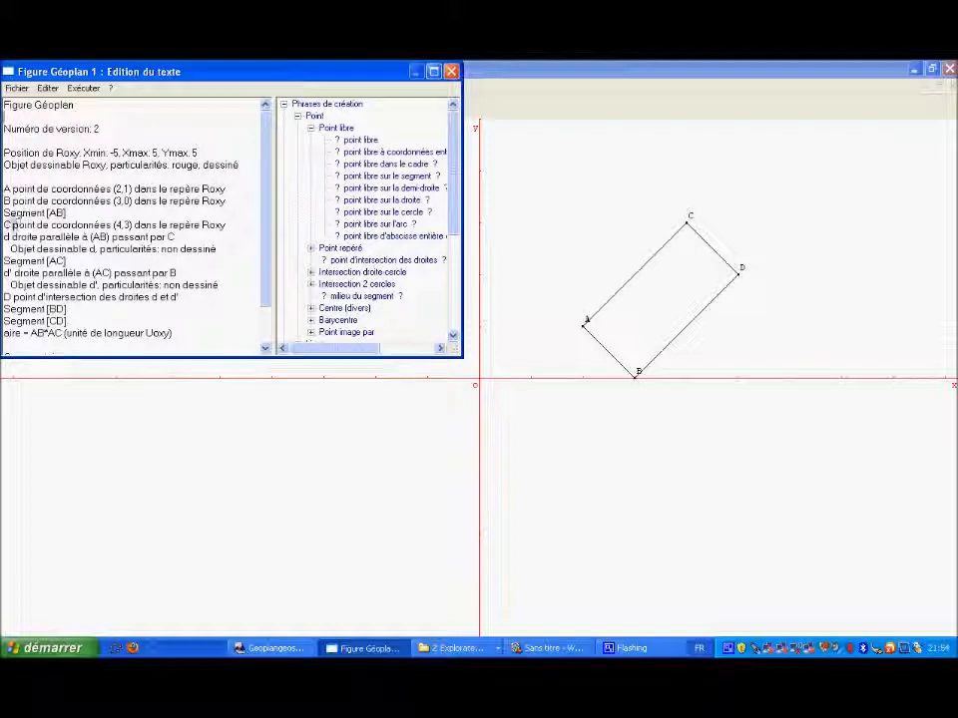
pyautogui.moveTo(11, 225)
pyautogui.mouseDown()
pyautogui.moveTo(258, 224)
pyautogui.moveTo(12, 225)
pyautogui.mouseUp()
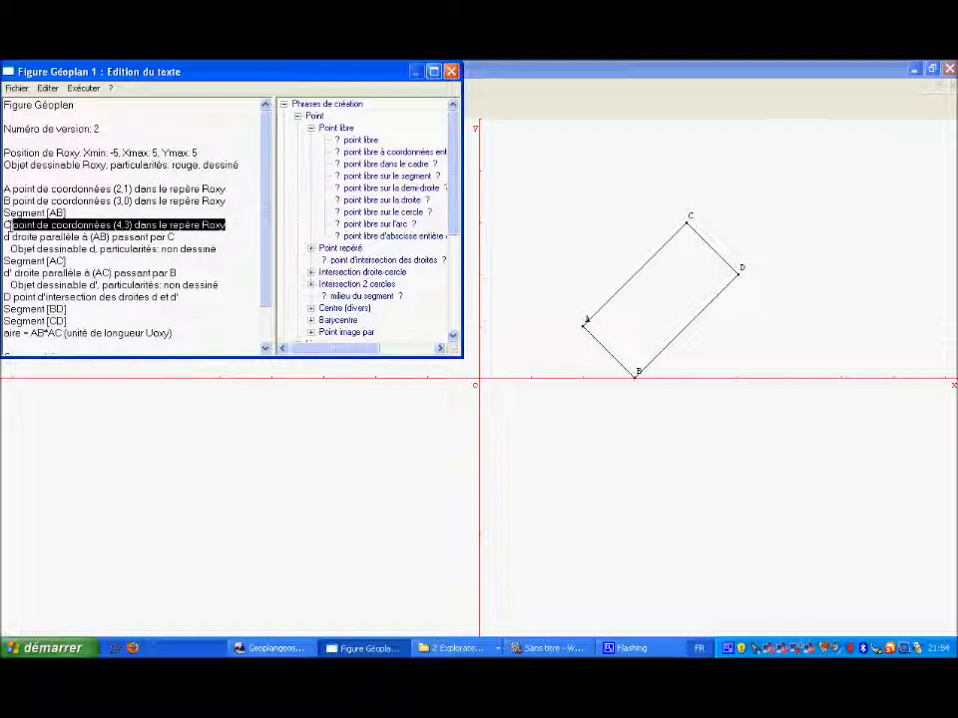
pyautogui.hotkey('ctrl', 'v')
pyautogui.press('BackSpace')
pyautogui.press('BackSpace')
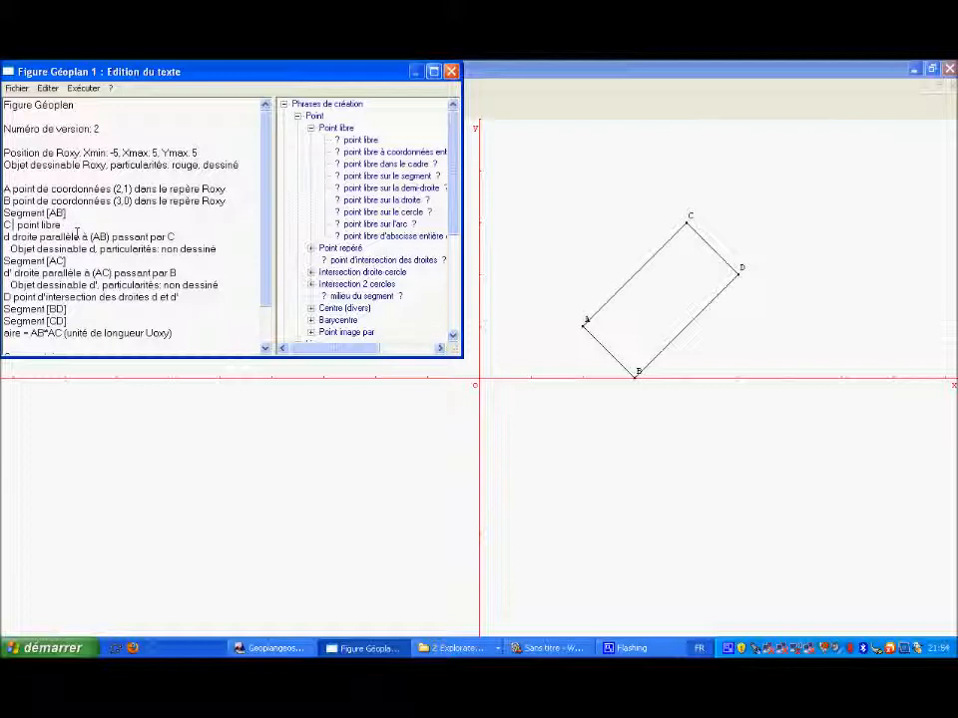
# Step: Execute the edited text to replace the current figure, and move free point C above and to the right of A
pyautogui.click(87, 88)
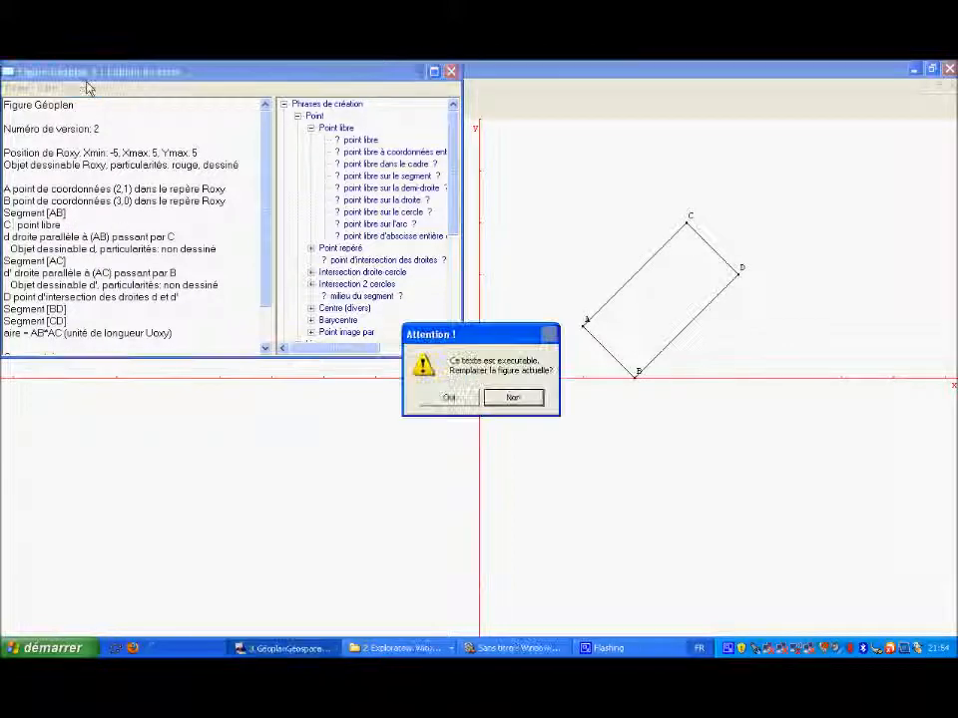
pyautogui.click(462, 398)
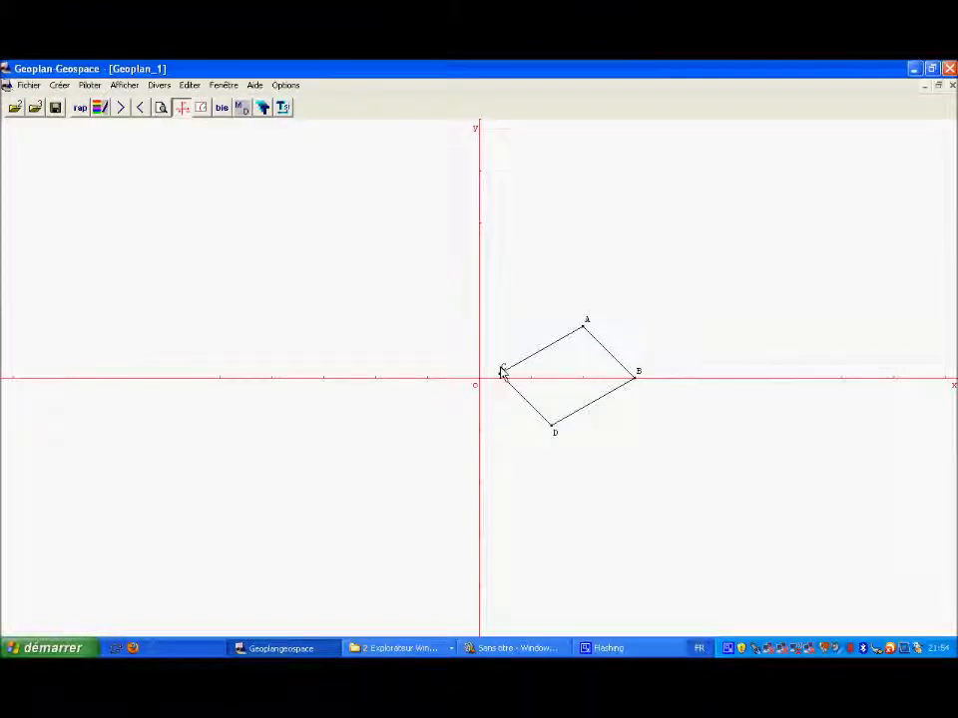
pyautogui.moveTo(501, 377); pyautogui.dragTo(711, 268)
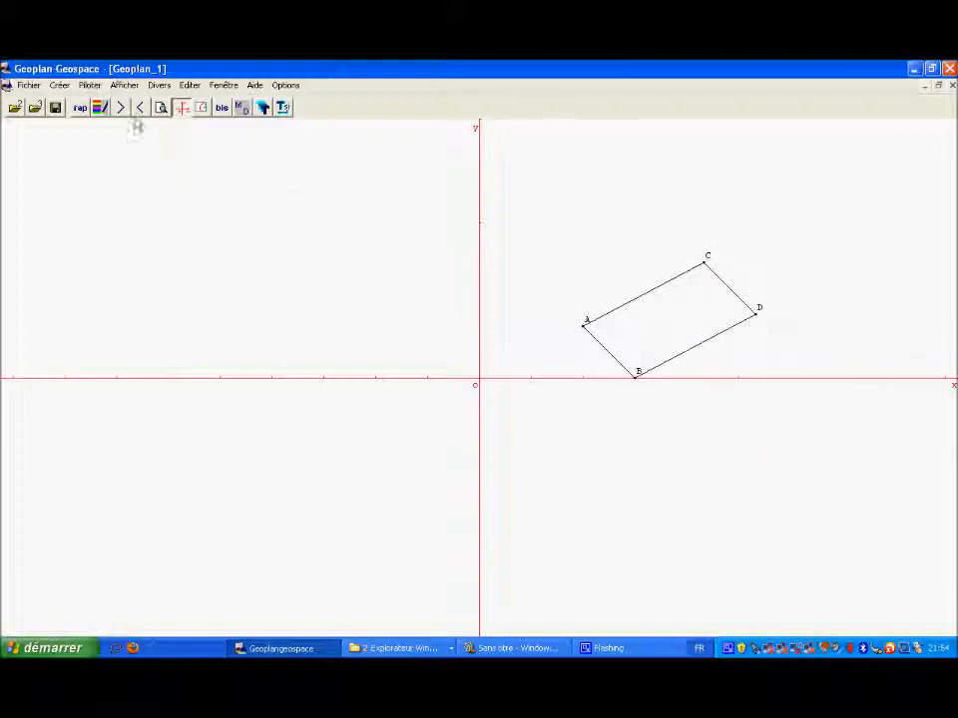
# Step: Create a display of the already defined numerical variable aire with 3 decimals
pyautogui.click(59, 86)
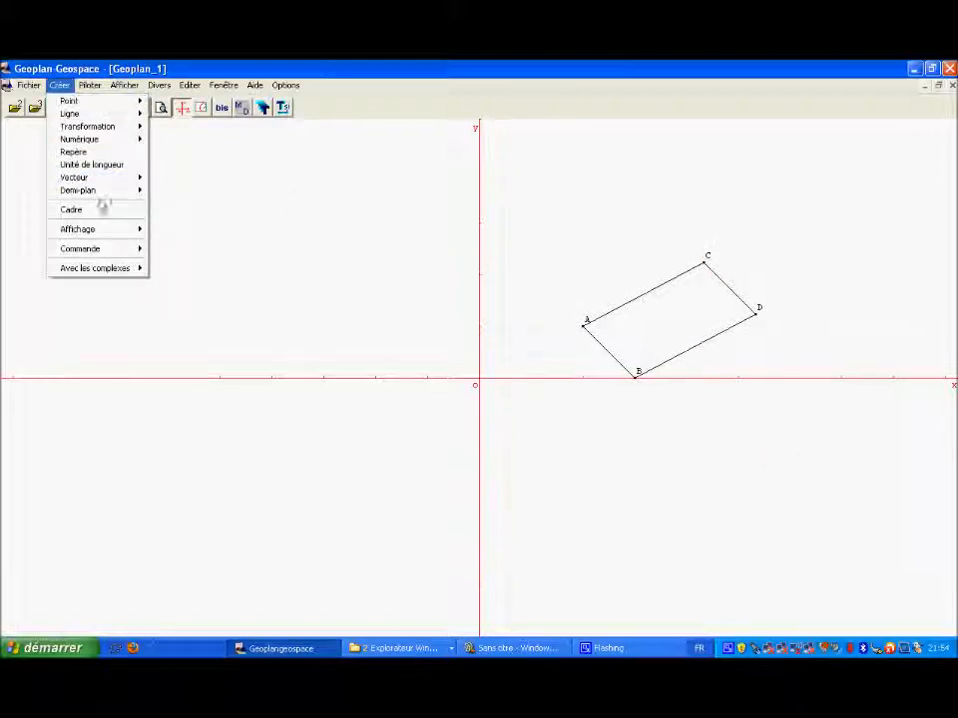
pyautogui.moveTo(116, 235)
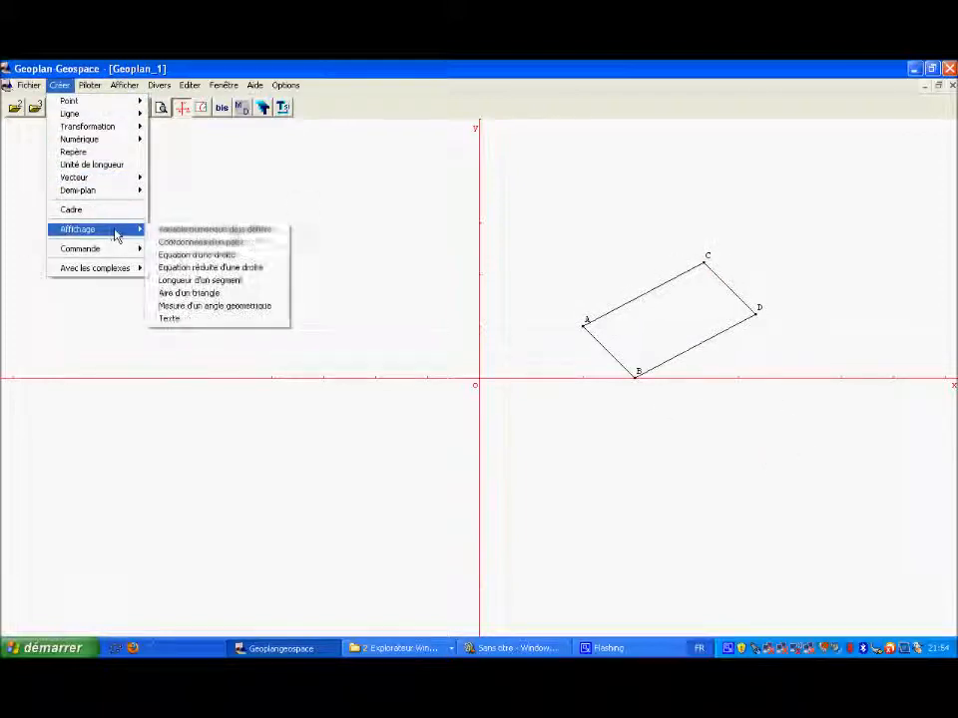
pyautogui.click(265, 232)
pyautogui.write('aire')
pyautogui.click(215, 119)
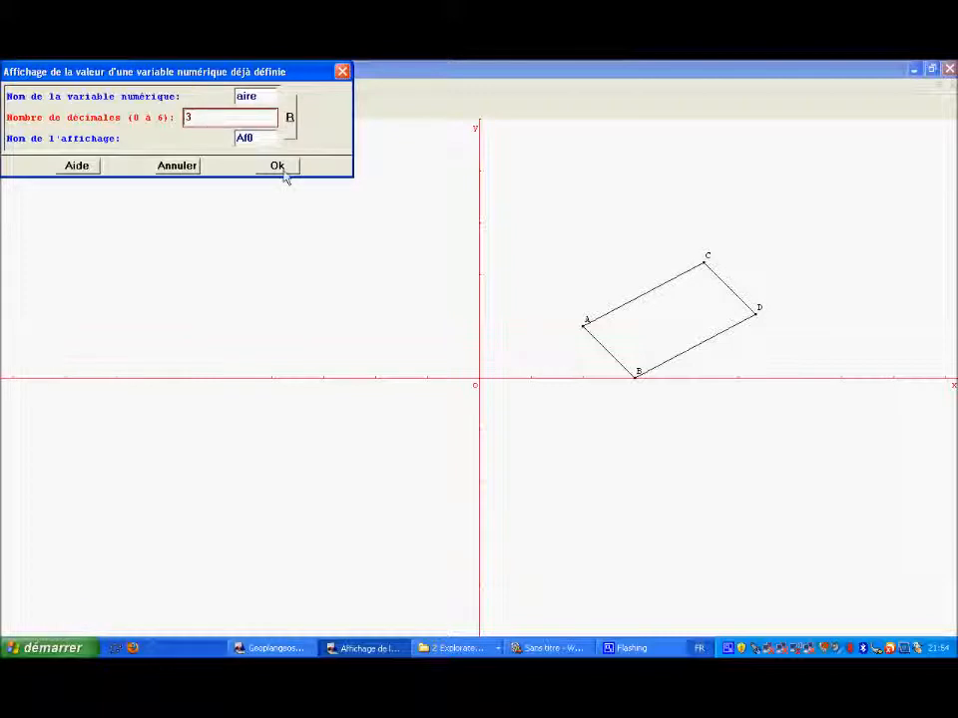
pyautogui.click(278, 166)
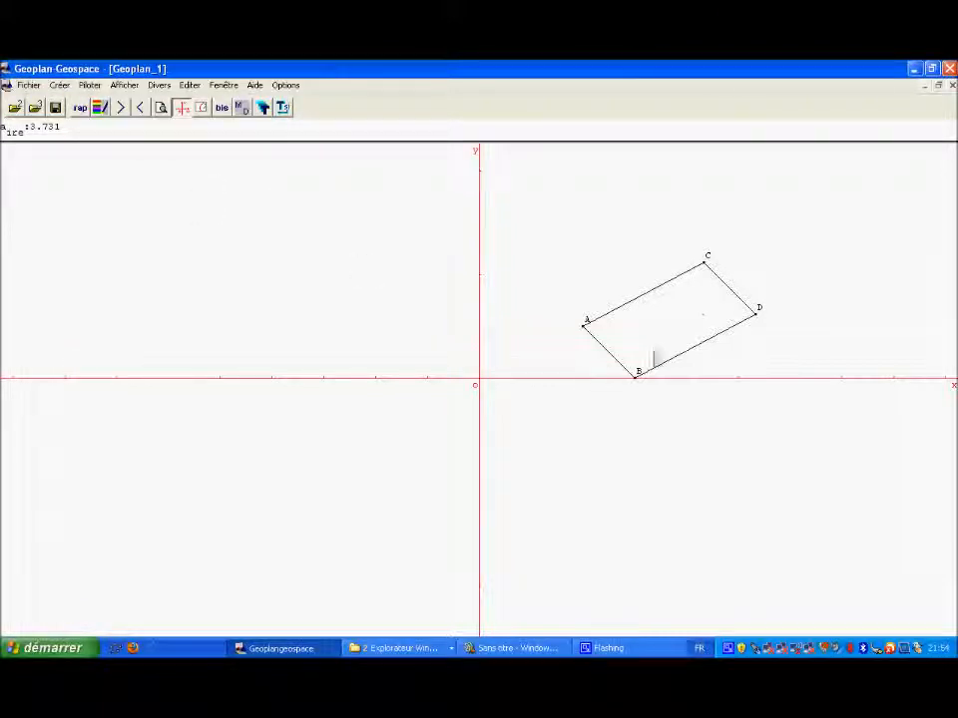
# Step: Move free point C through several positions to vary the parallelogram, leaving it far right of A and slightly above A's level
pyautogui.moveTo(705, 269); pyautogui.dragTo(734, 282)
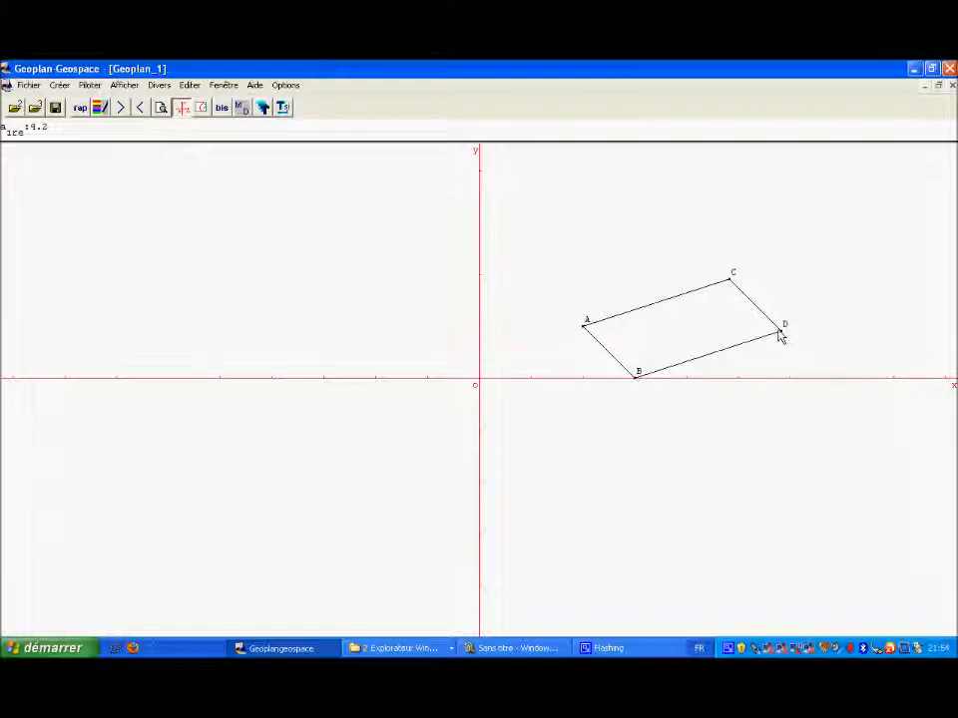
pyautogui.moveTo(730, 284); pyautogui.dragTo(739, 251)
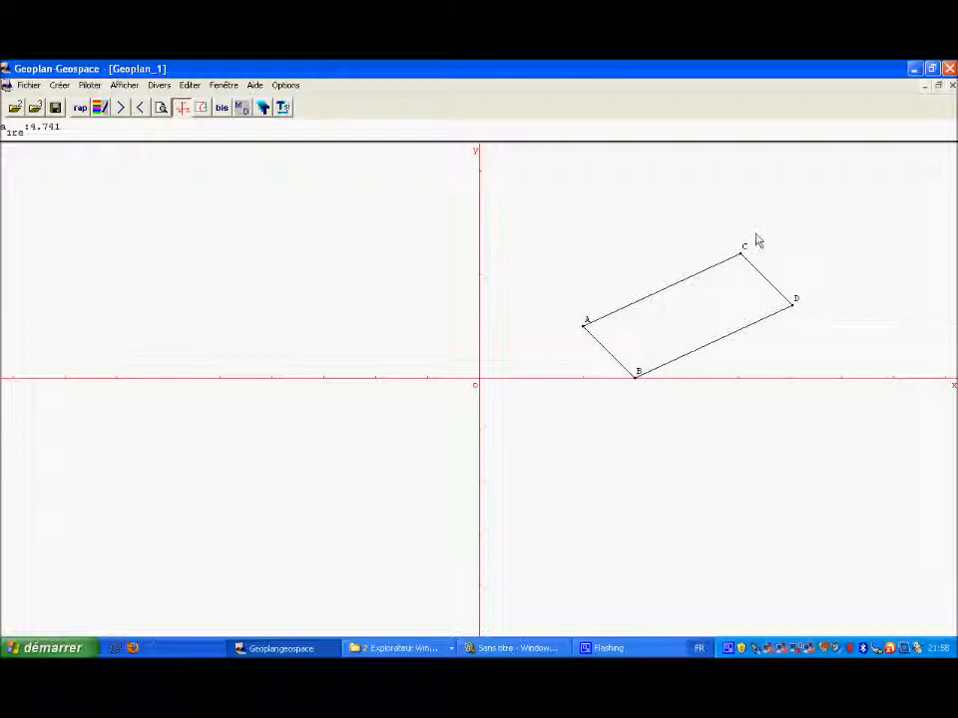
pyautogui.moveTo(742, 257); pyautogui.dragTo(802, 319)
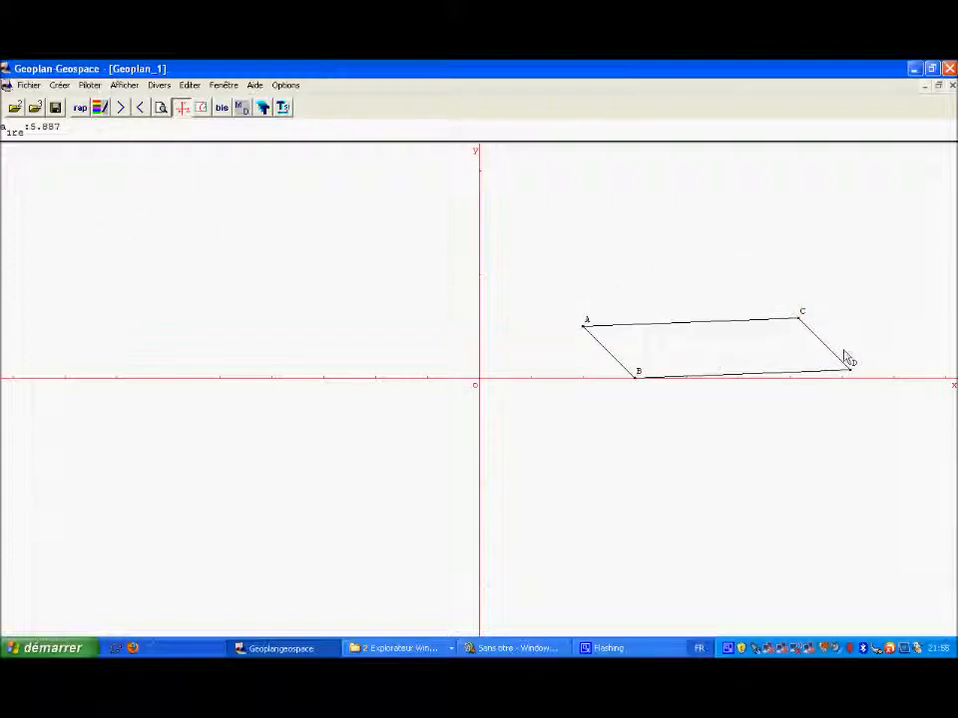
# Step: Review the list of the figure's predefined objects, created objects and displays
pyautogui.click(80, 108)
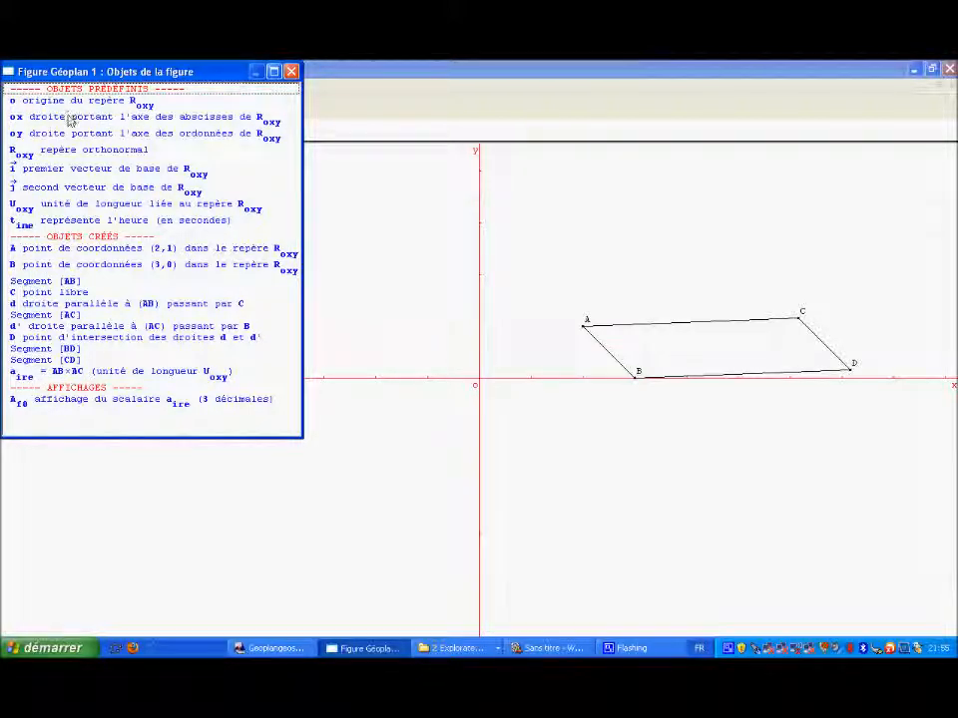
pyautogui.moveTo(236, 228); pyautogui.dragTo(190, 188)
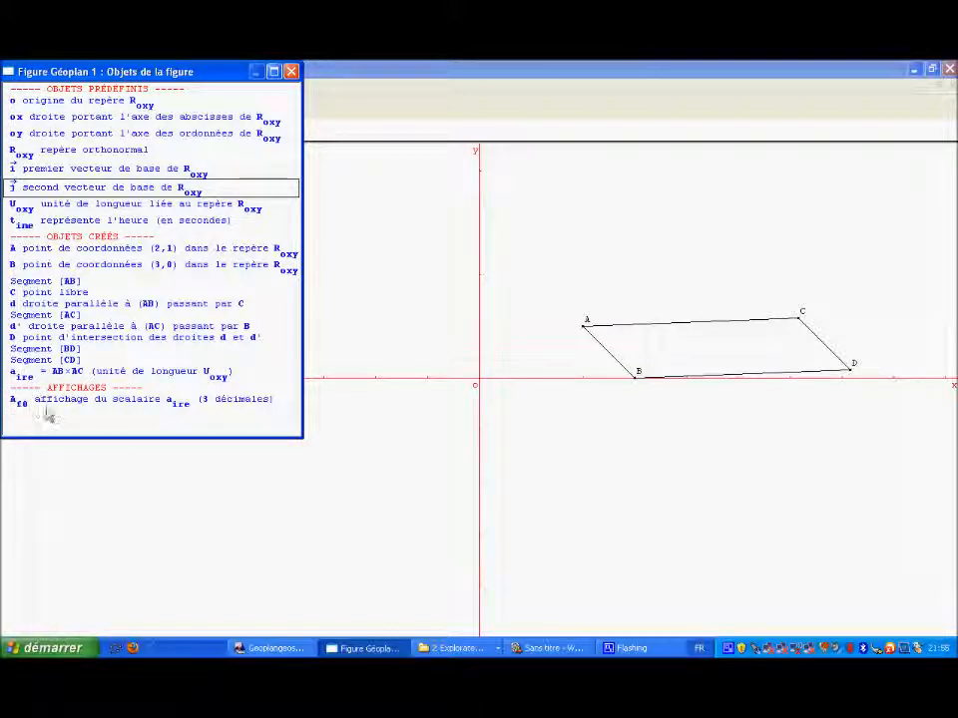
pyautogui.click(291, 72)
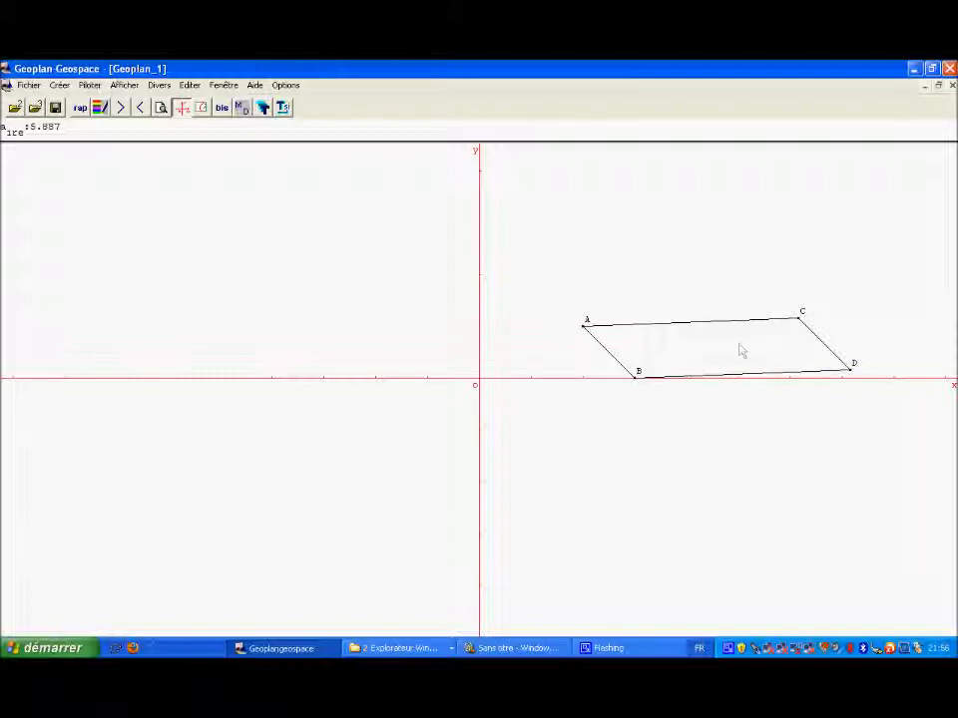
pyautogui.click(100, 107)
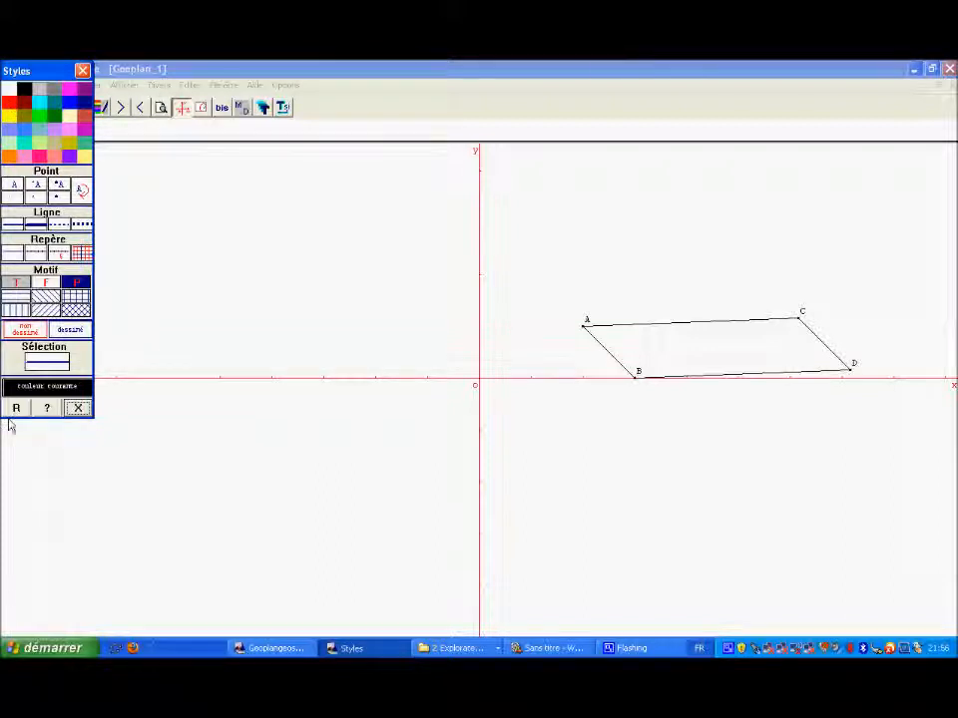
pyautogui.click(13, 311)
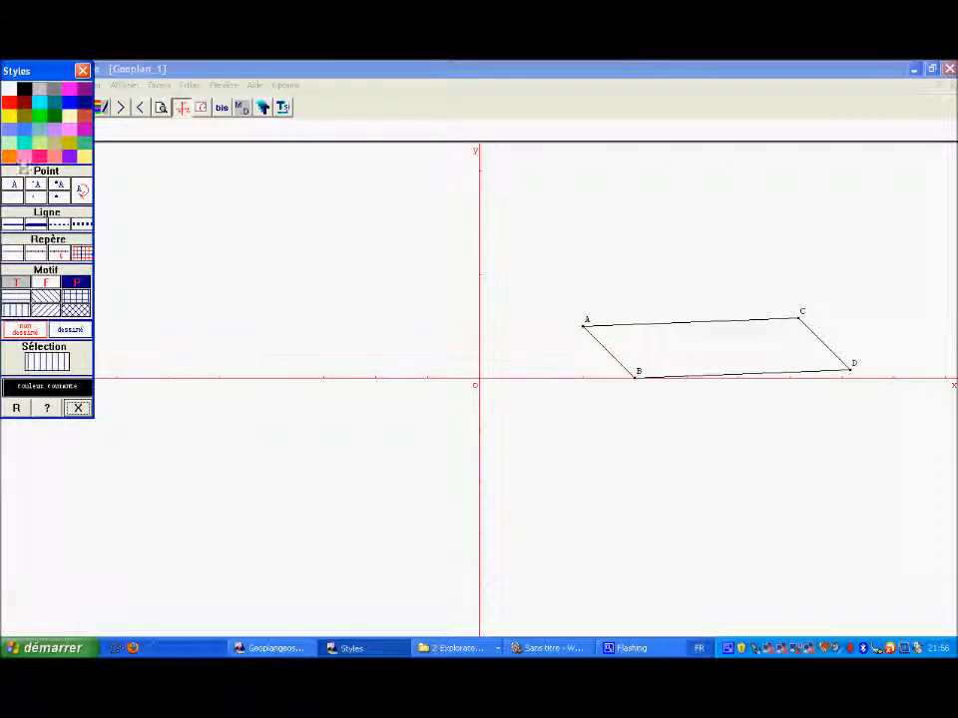
pyautogui.click(24, 130)
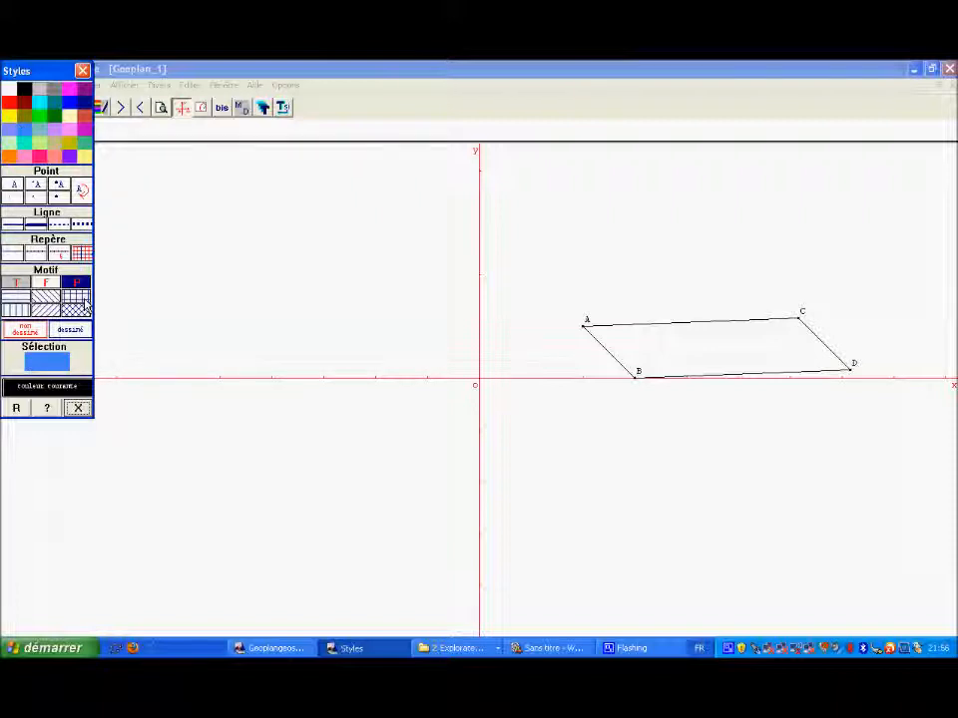
pyautogui.click(16, 408)
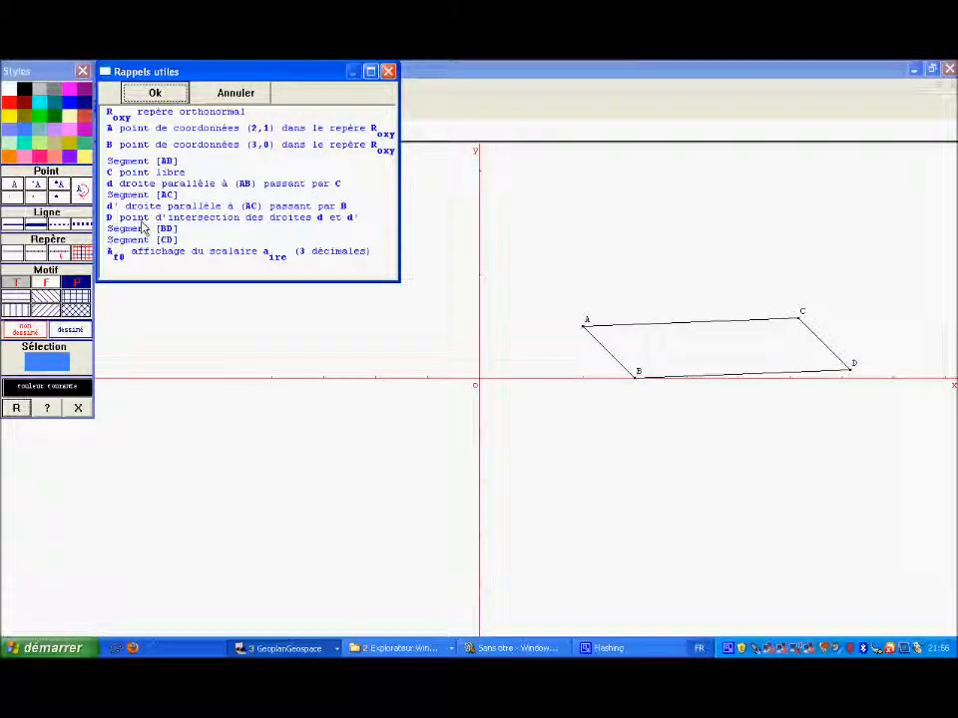
pyautogui.click(125, 133)
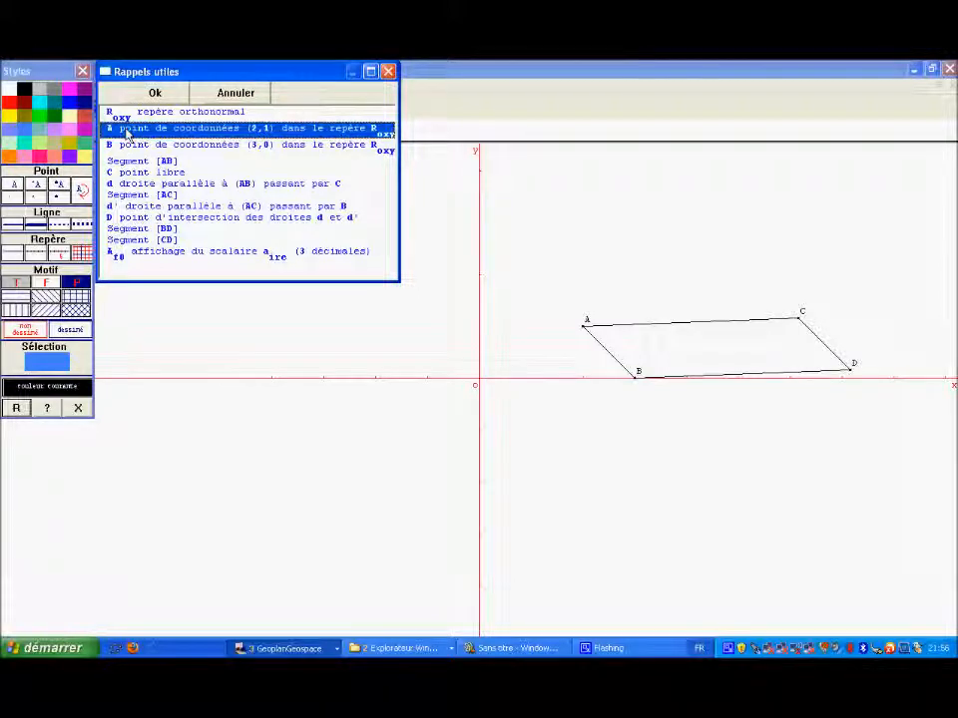
pyautogui.click(388, 73)
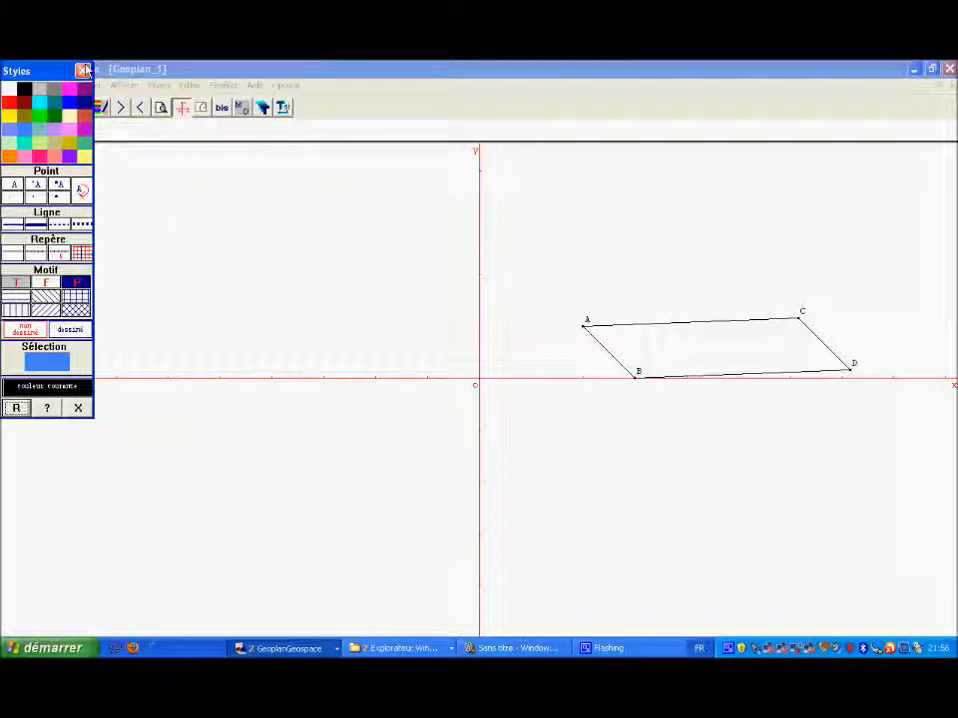
pyautogui.click(83, 70)
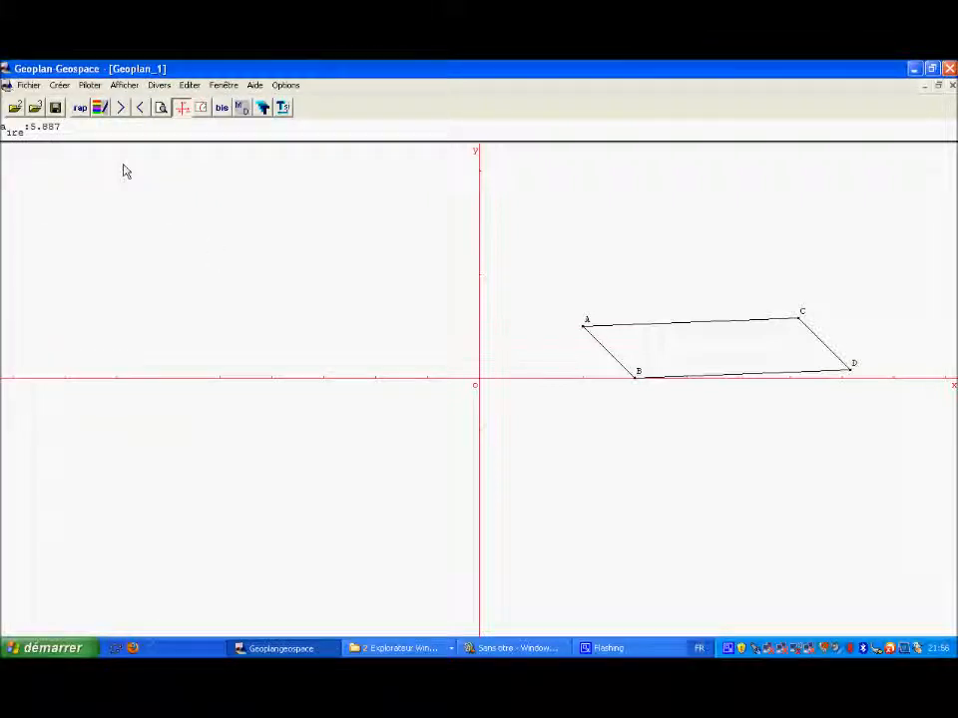
# Step: Create a polygon defined by its vertices ABDC and name it ABDC
pyautogui.click(62, 88)
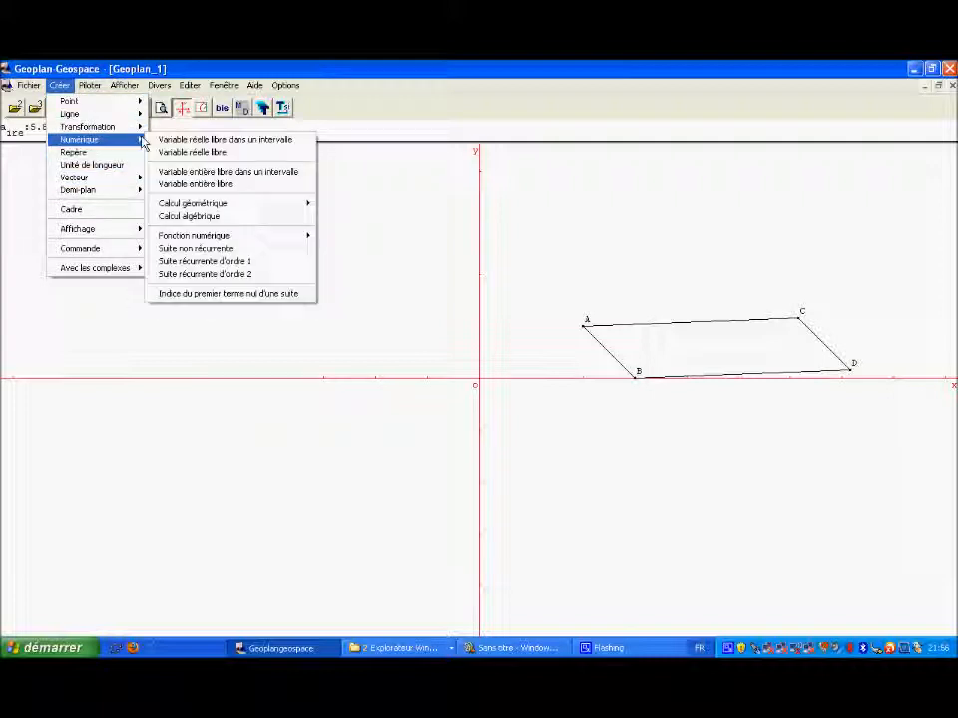
pyautogui.moveTo(132, 116)
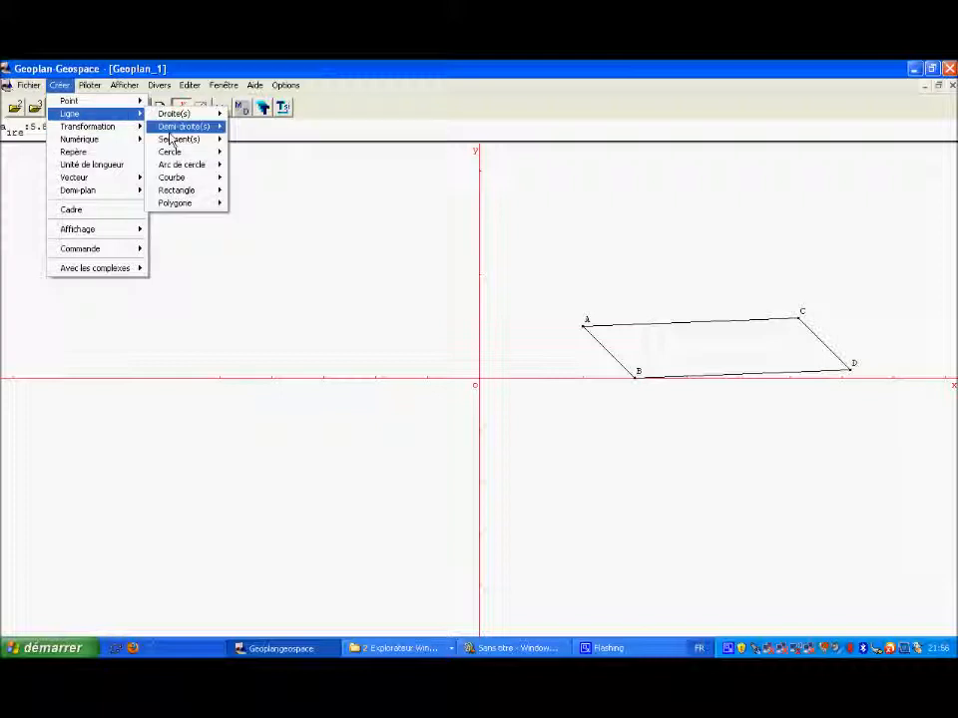
pyautogui.moveTo(204, 213)
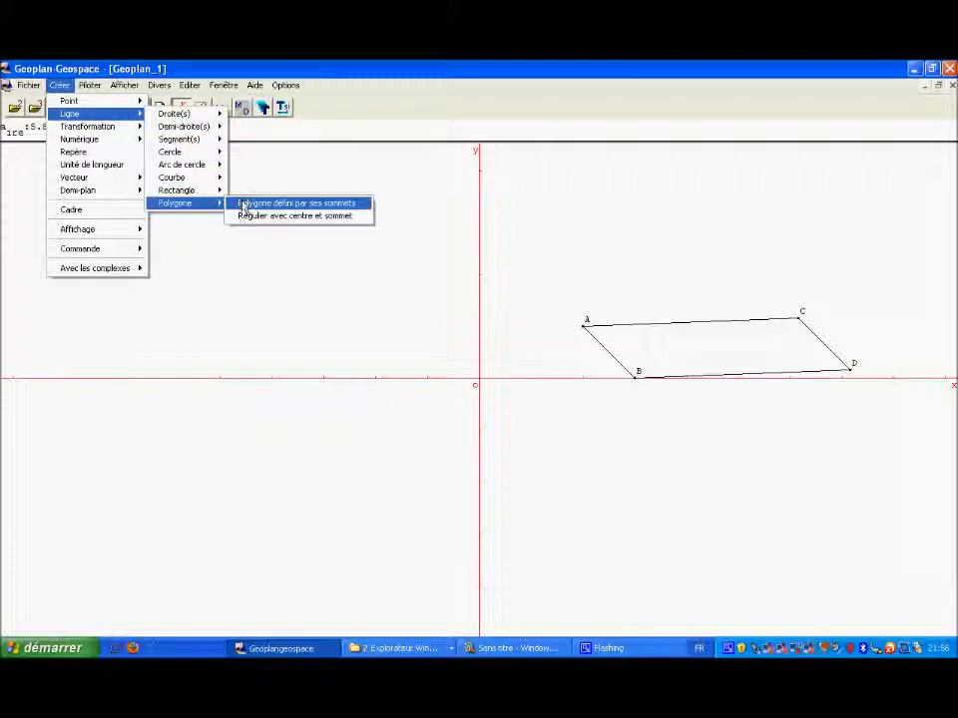
pyautogui.click(241, 204)
pyautogui.write('AB')
pyautogui.click(176, 128)
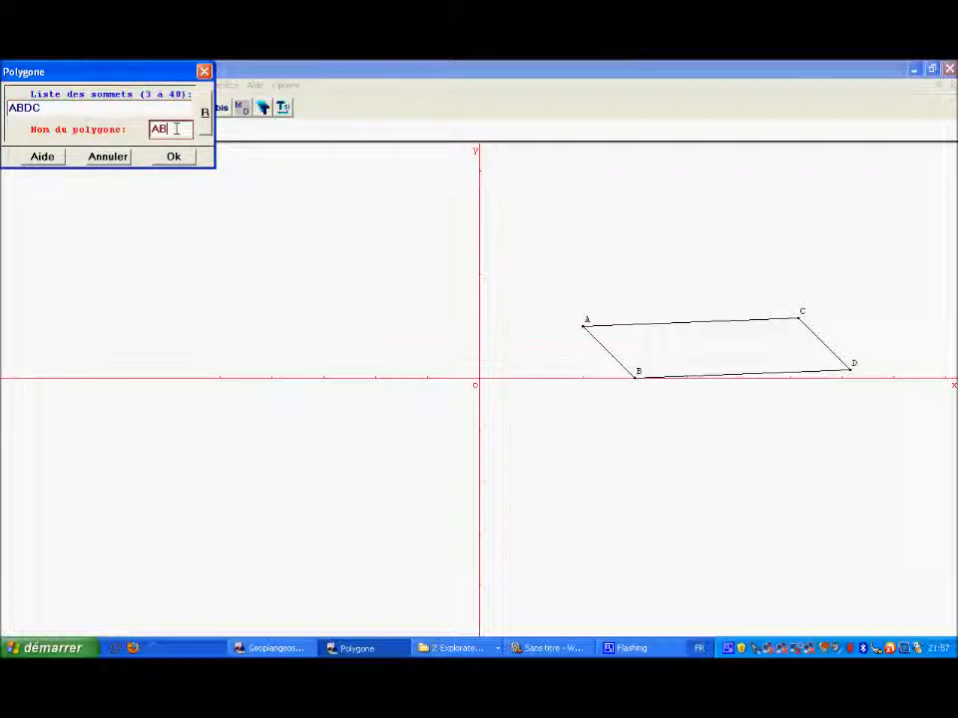
pyautogui.click(180, 163)
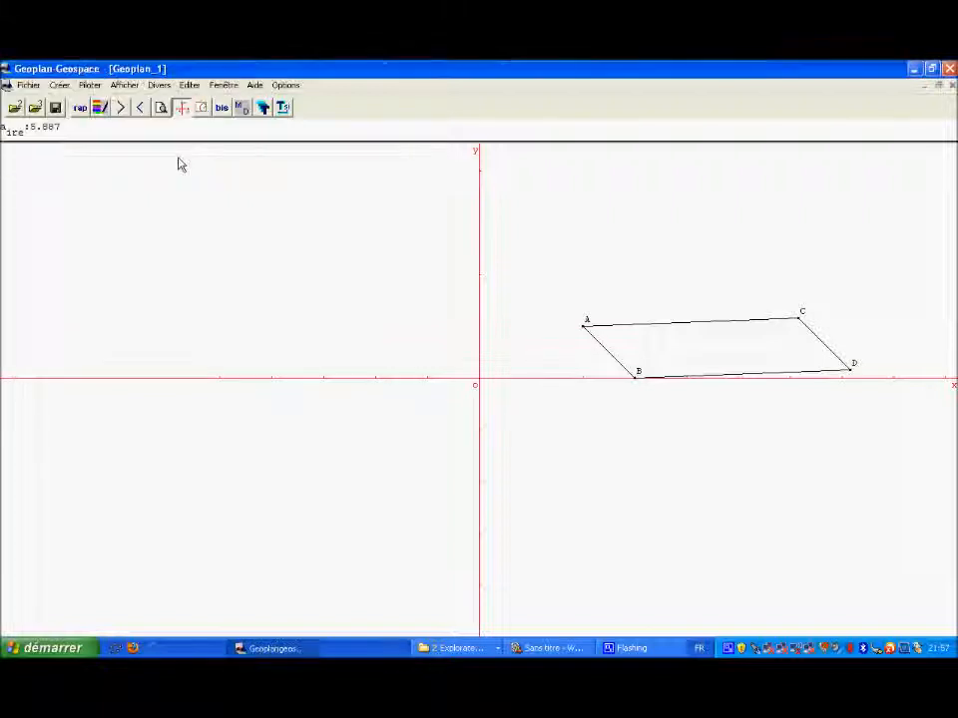
# Step: Apply the cyan colour to polygon ABDC through the styles and the list of objects
pyautogui.click(100, 107)
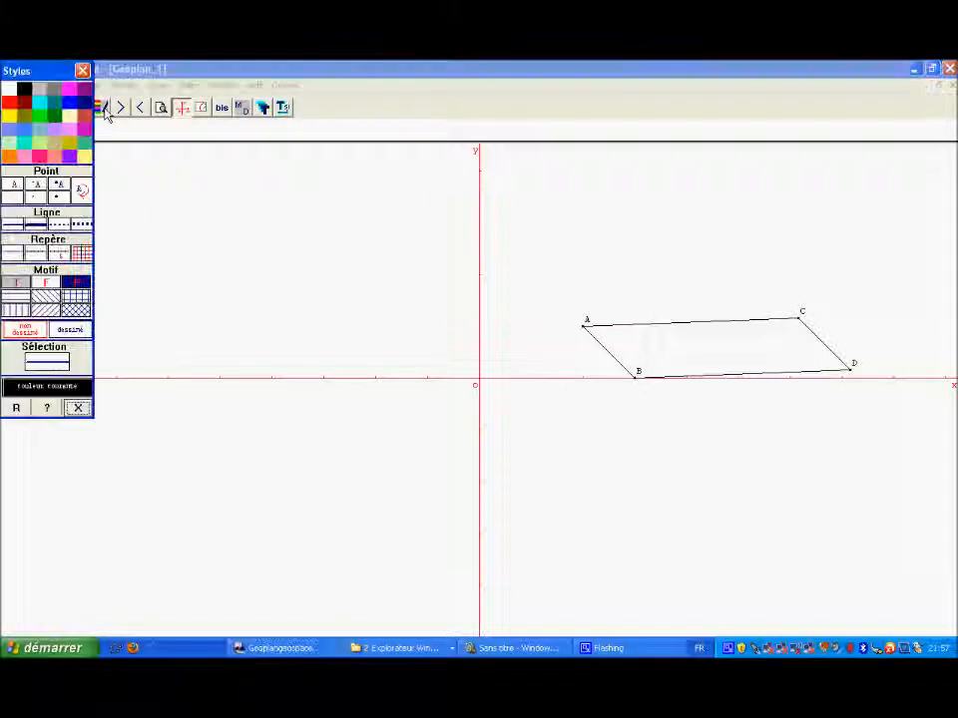
pyautogui.click(37, 106)
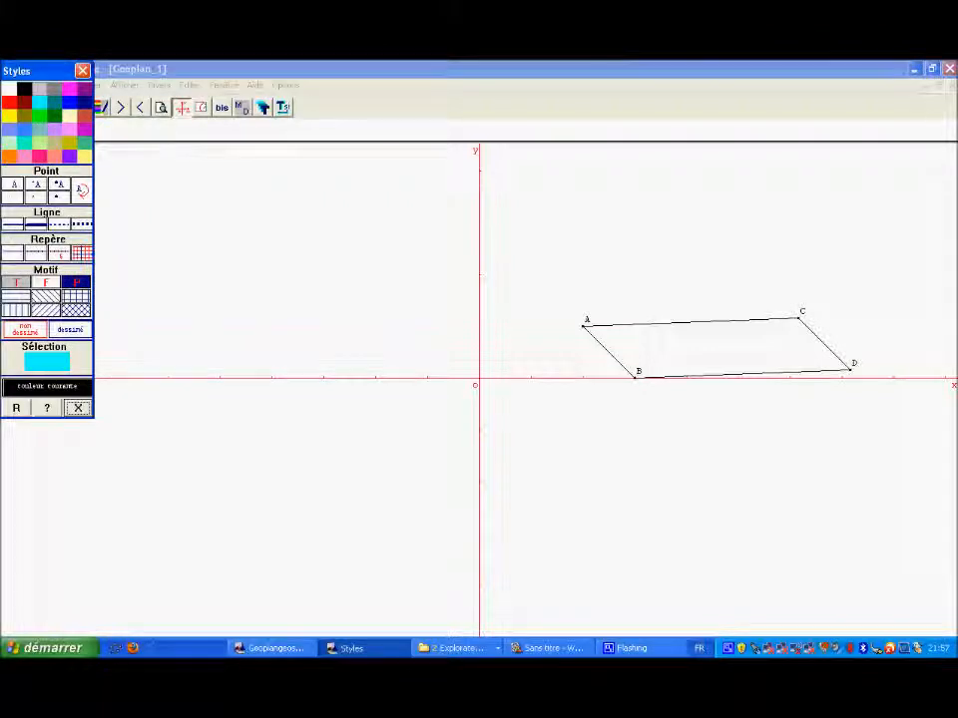
pyautogui.click(16, 408)
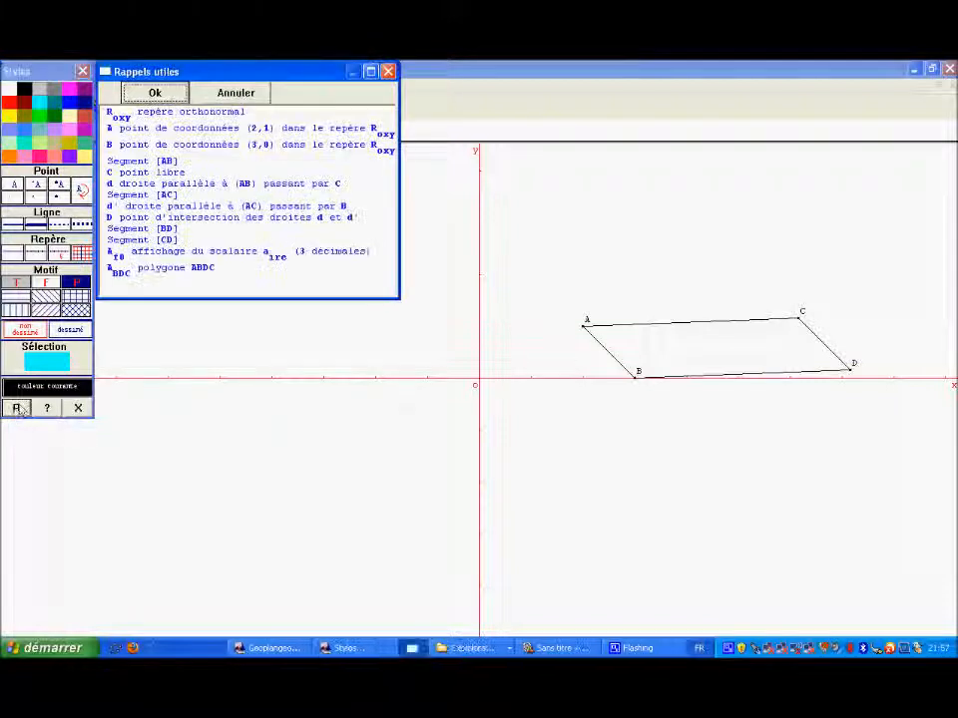
pyautogui.click(185, 269)
pyautogui.click(155, 92)
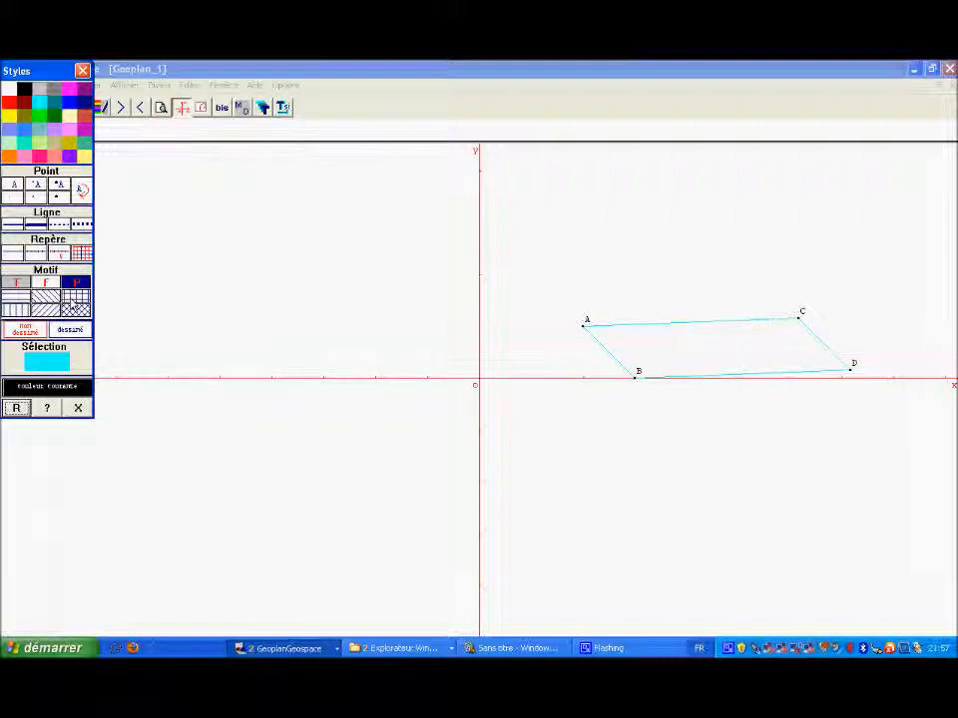
# Step: Apply the solid fill pattern P to polygon ABDC and close the styles
pyautogui.click(76, 283)
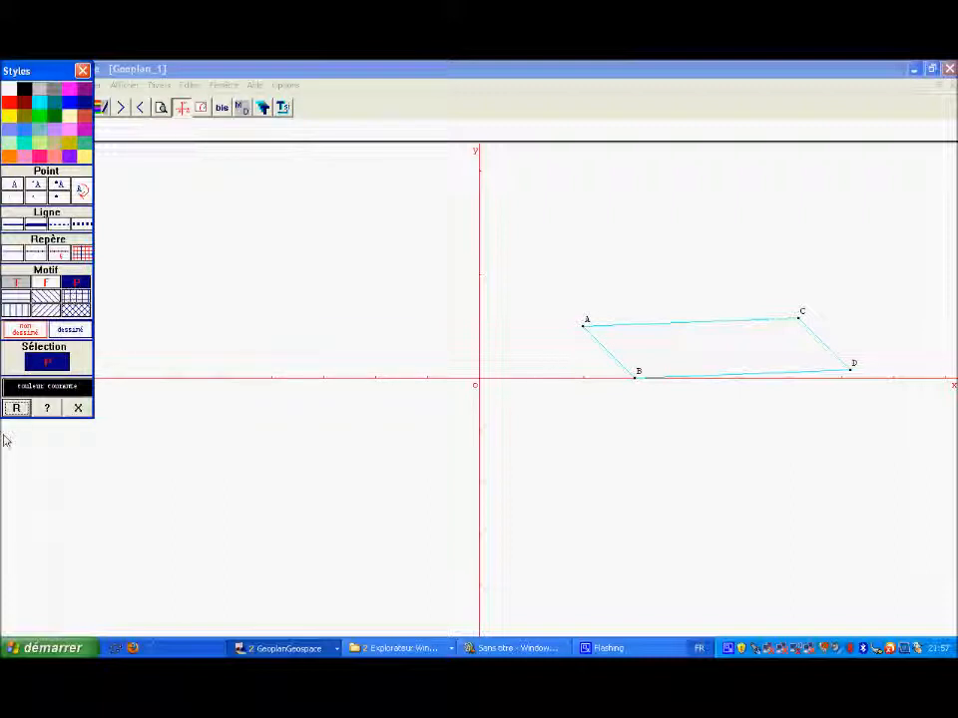
pyautogui.click(18, 409)
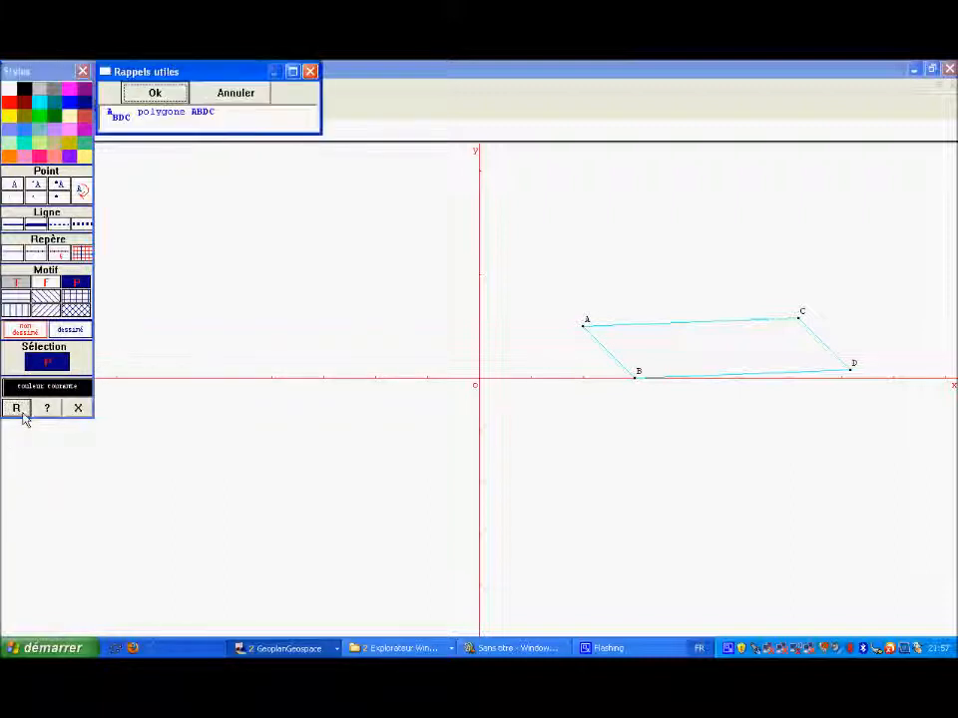
pyautogui.click(183, 115)
pyautogui.click(155, 92)
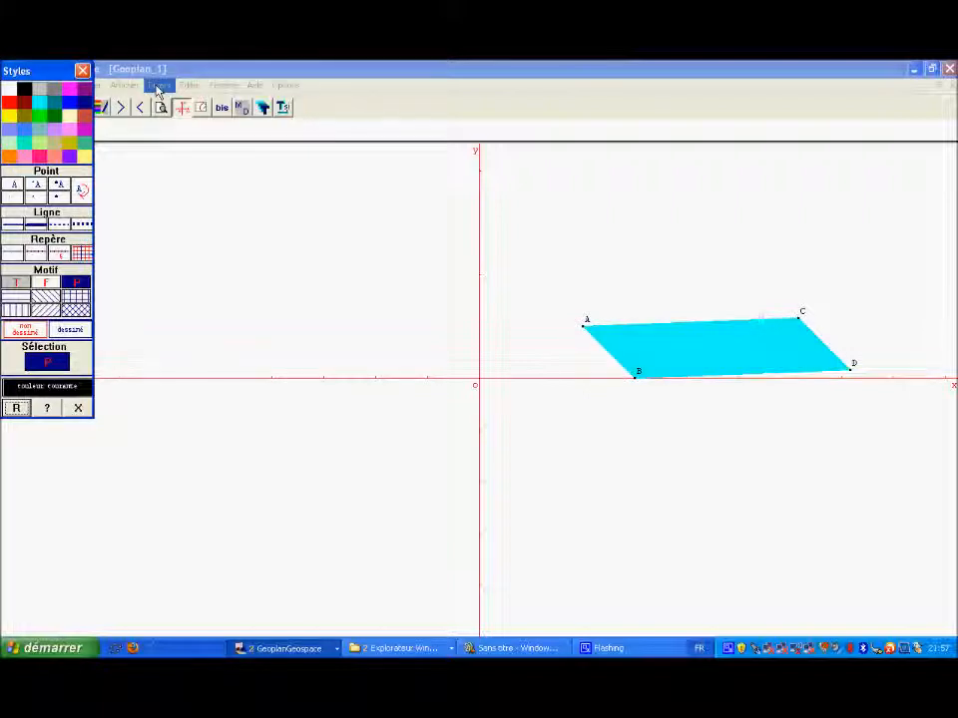
pyautogui.click(82, 70)
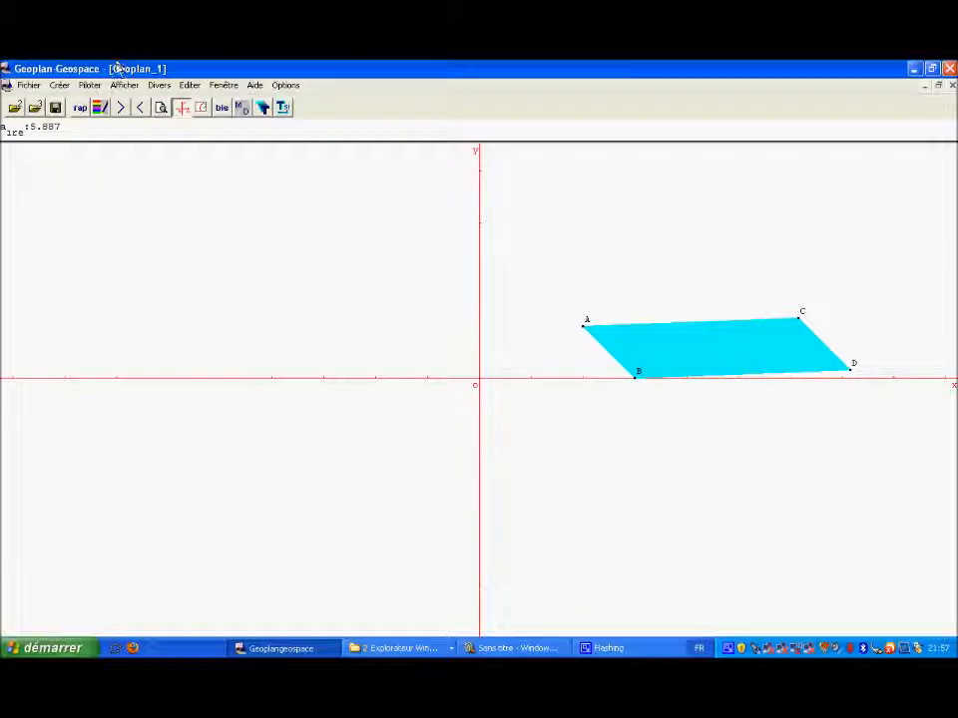
# Step: Apply the grid style to the orthonormal coordinate system Roxy
pyautogui.click(100, 108)
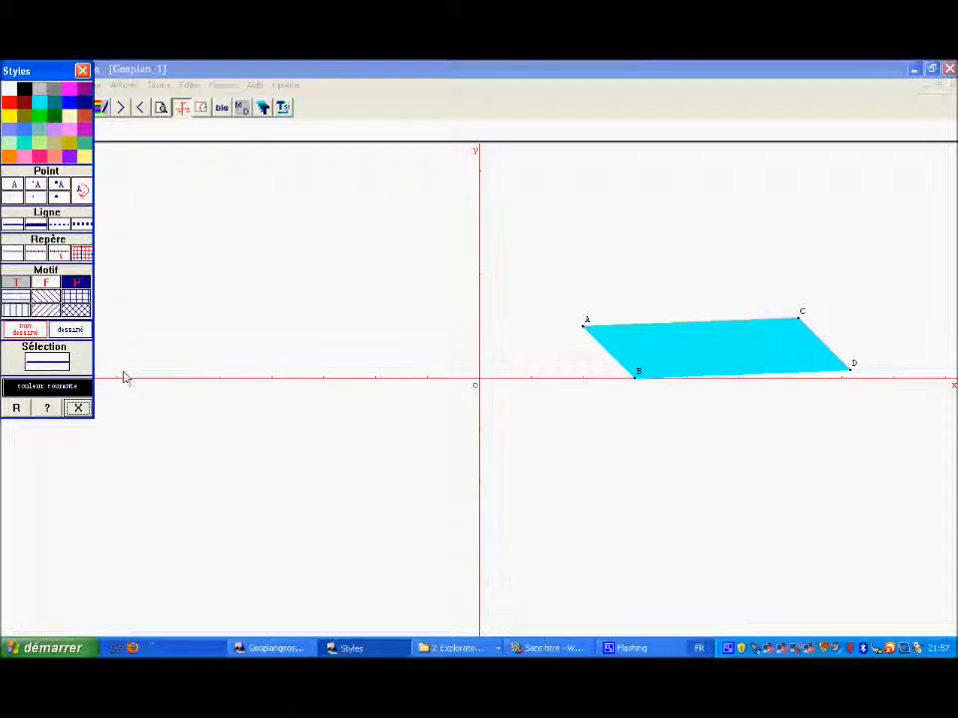
pyautogui.click(84, 254)
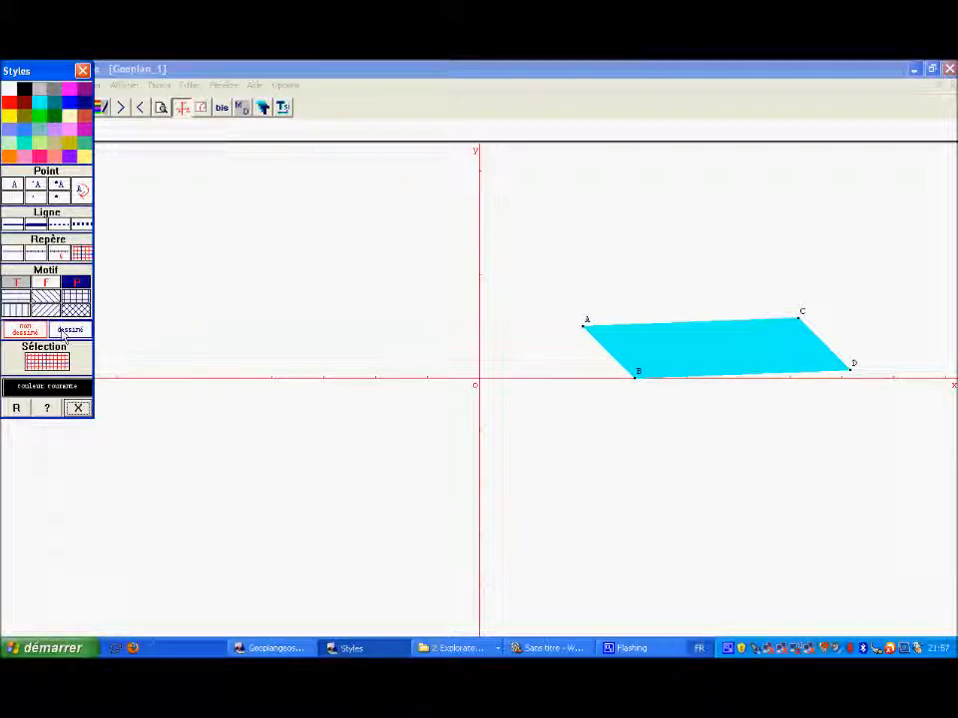
pyautogui.click(17, 408)
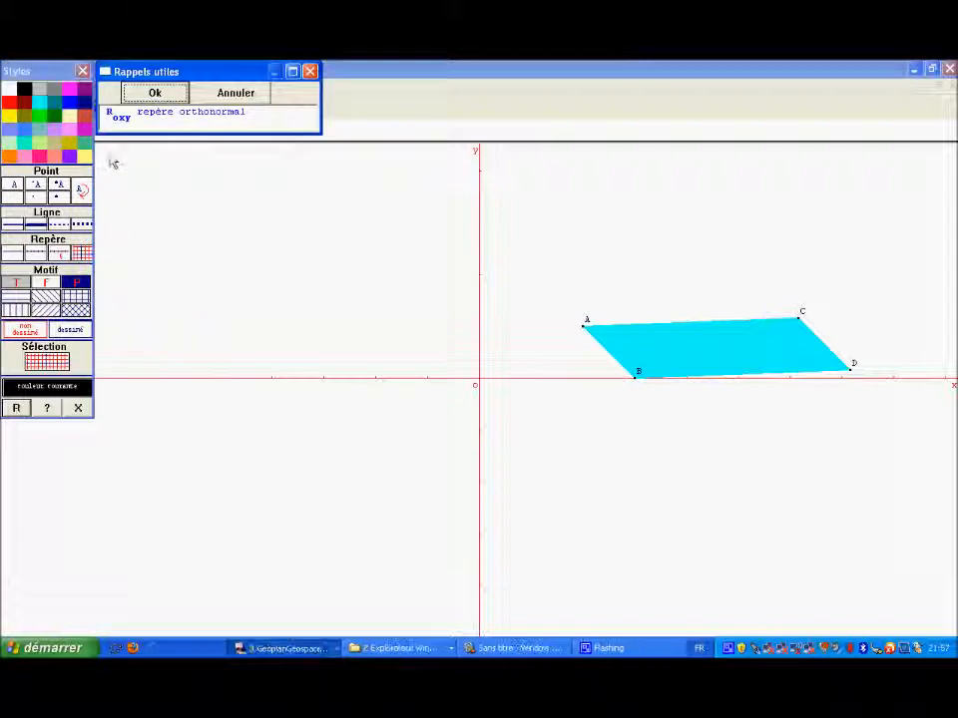
pyautogui.click(120, 117)
pyautogui.click(155, 92)
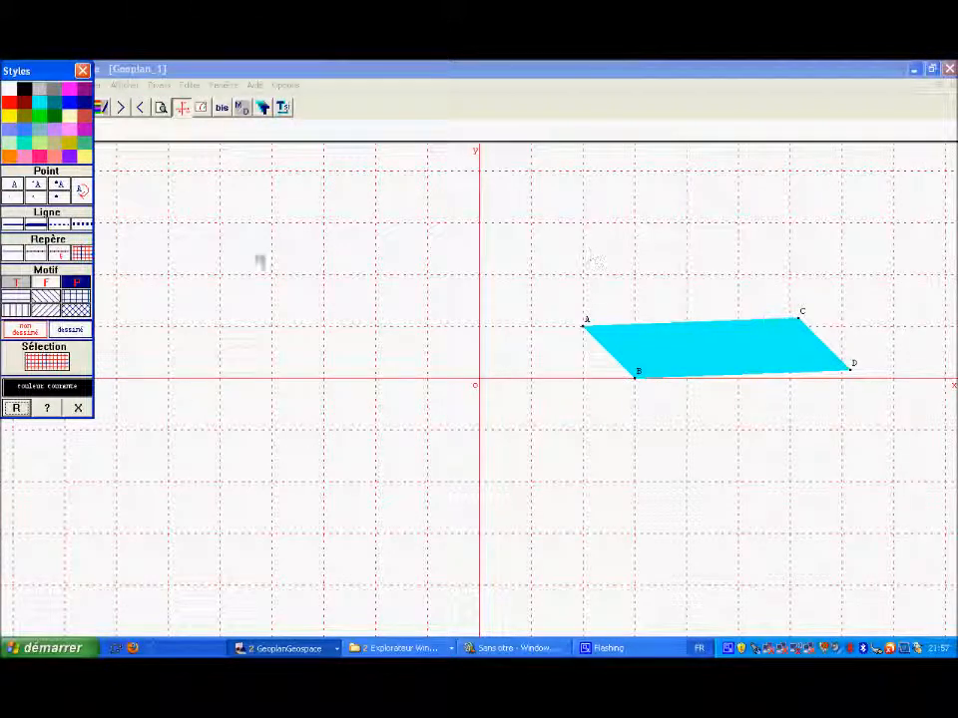
# Step: Apply the numbered-graduation style to the axes of Roxy and close the styles
pyautogui.click(63, 254)
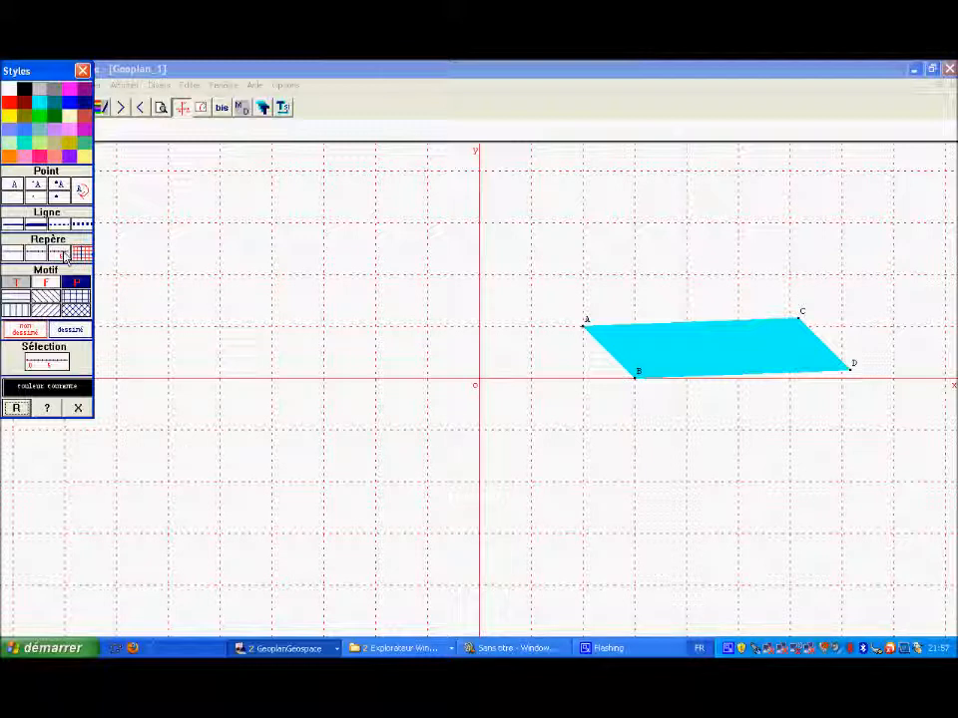
pyautogui.click(18, 409)
pyautogui.click(180, 115)
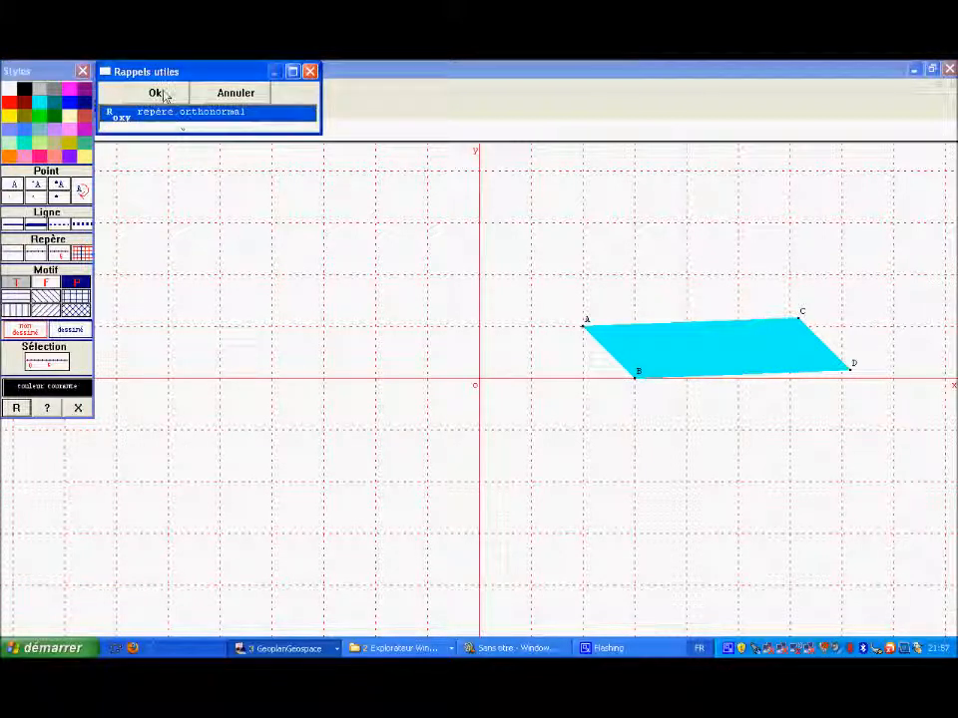
pyautogui.click(163, 93)
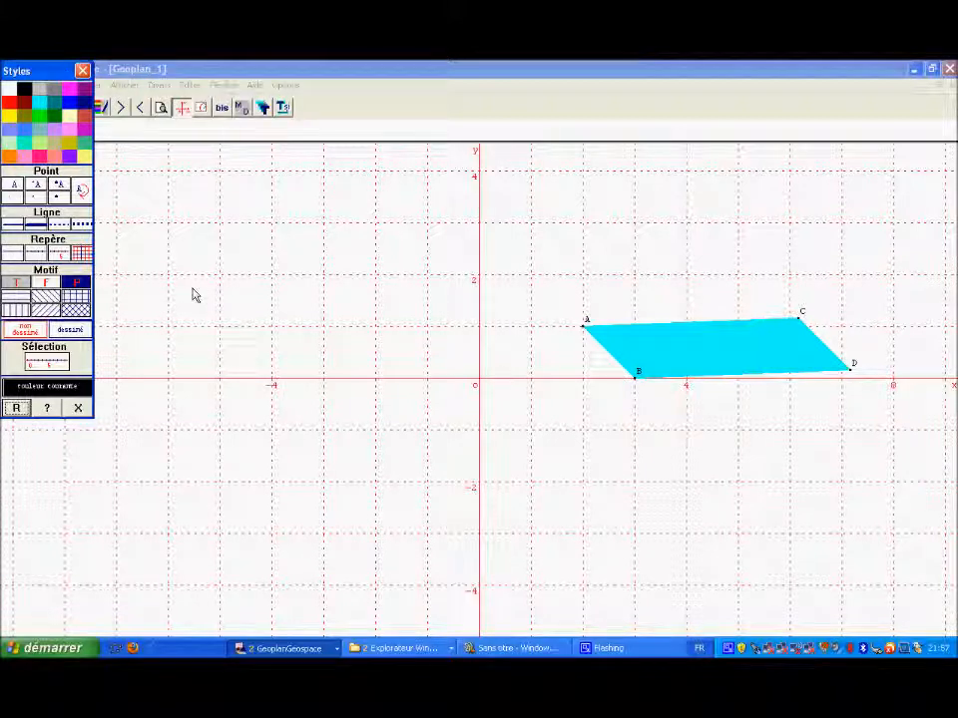
pyautogui.click(83, 73)
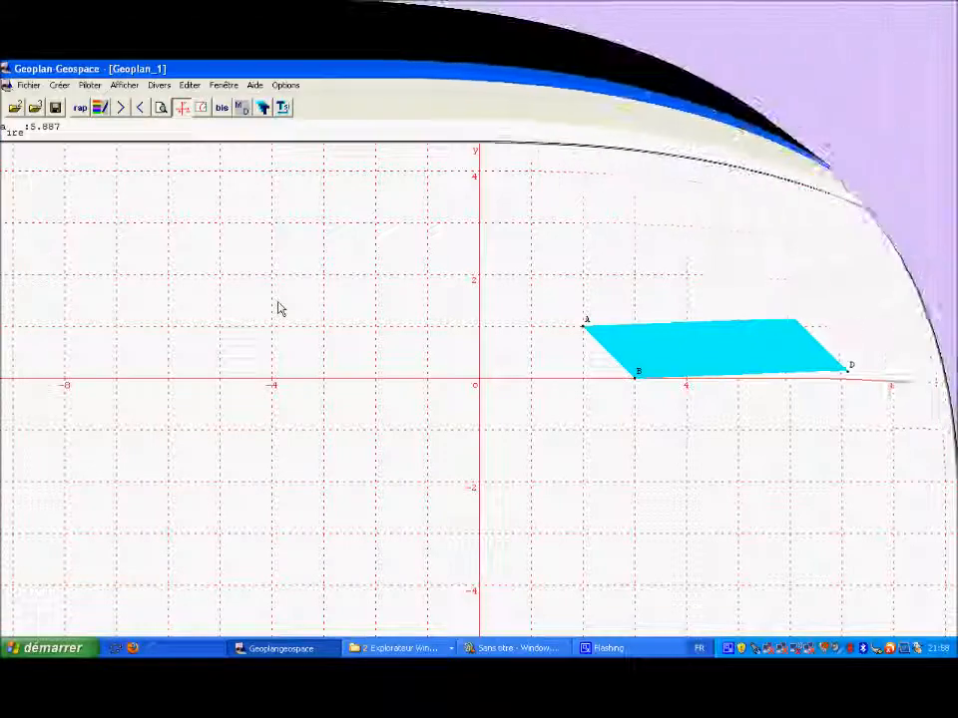